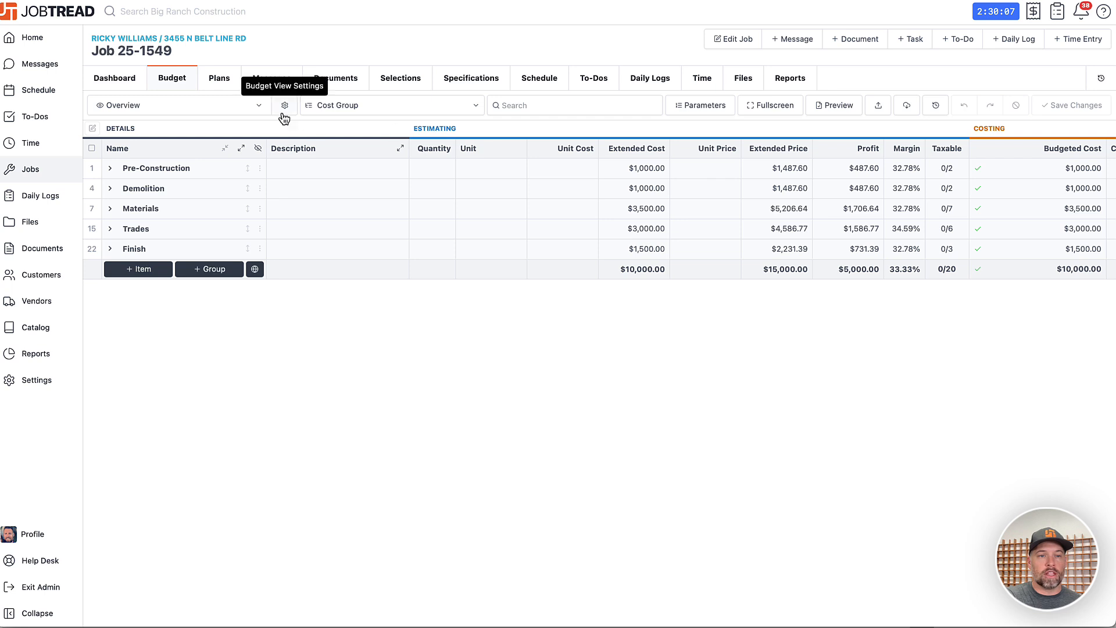
# Switch the job budget to the Import Template organization view and export it as a CSV file.
pyautogui.click(258, 110)
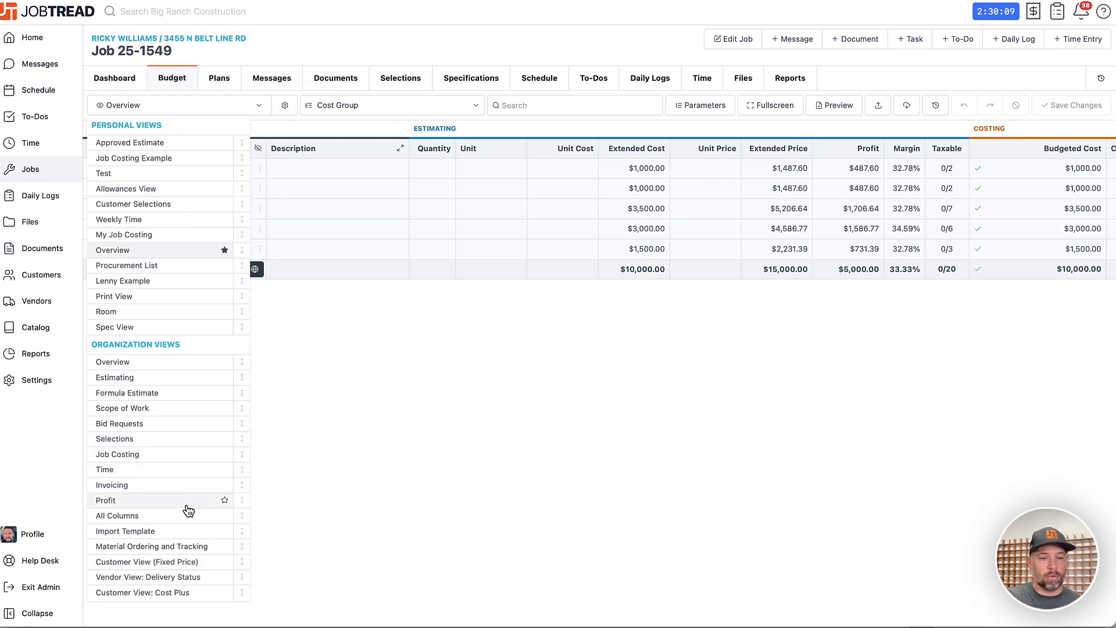
pyautogui.click(183, 533)
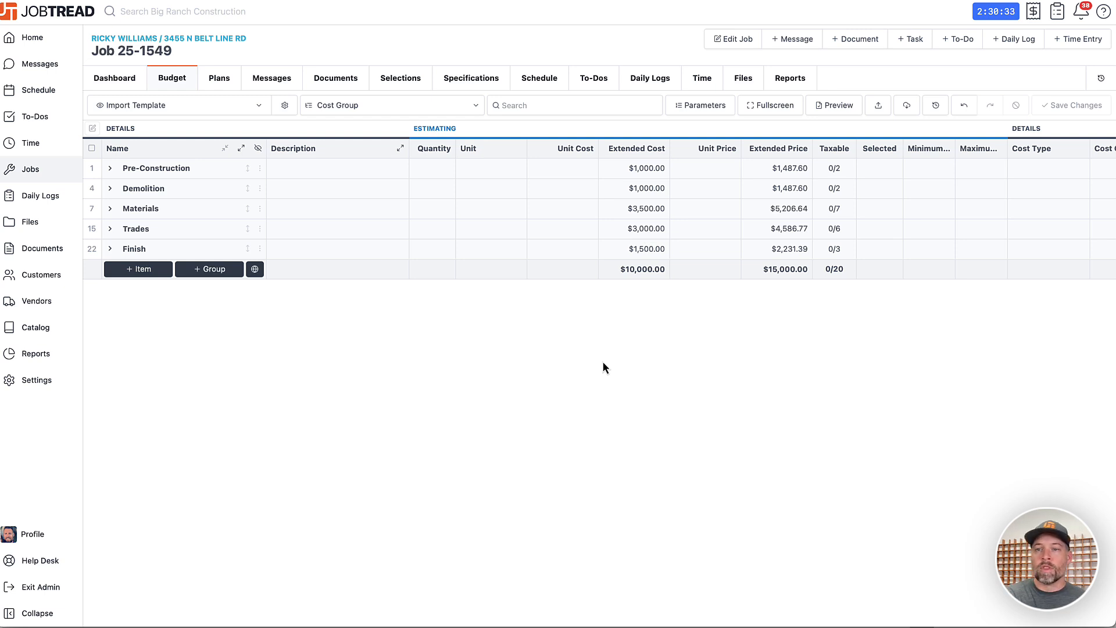
pyautogui.click(906, 115)
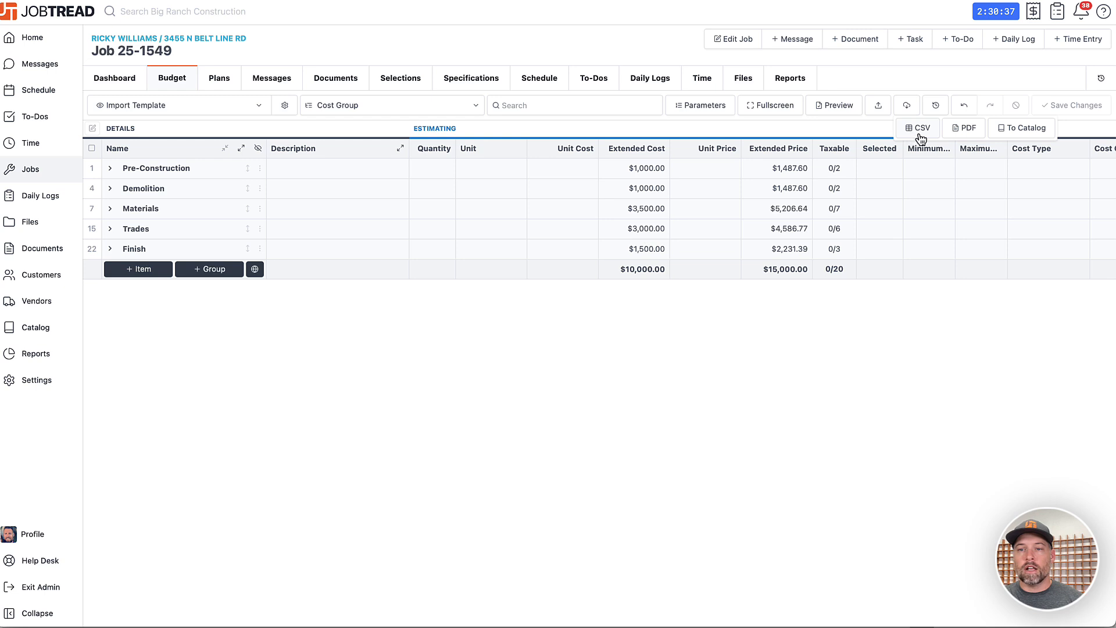
pyautogui.click(920, 136)
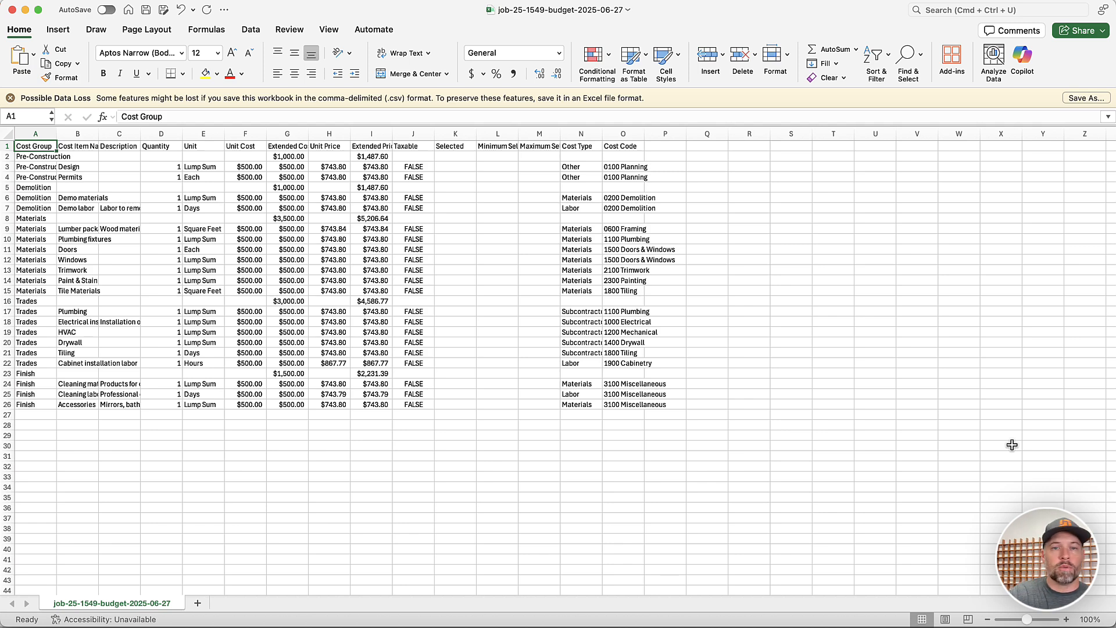
# In the exported CSV in Excel, set the worksheet zoom to 150% and widen the Cost Group column.
pyautogui.click(329, 30)
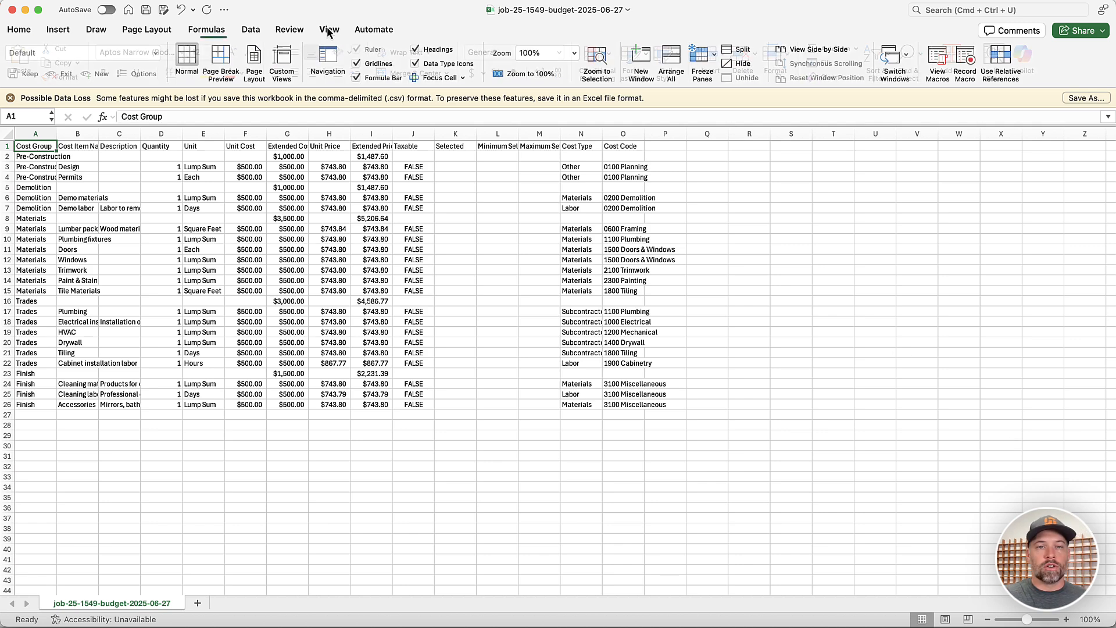
pyautogui.click(533, 54)
pyautogui.write('150')
pyautogui.press('Return')
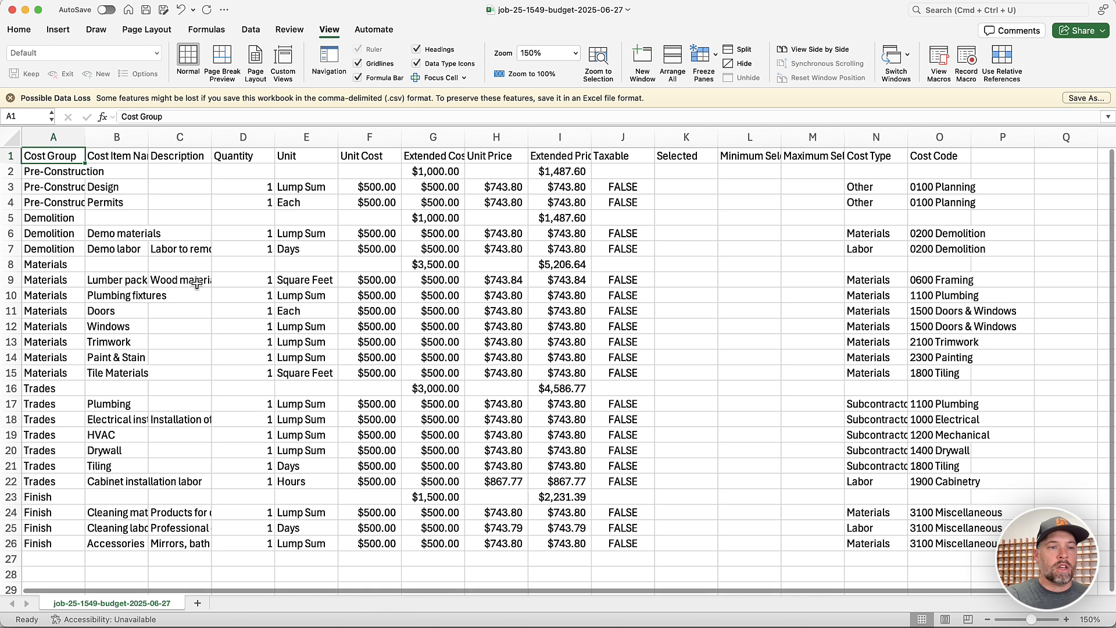
pyautogui.moveTo(85, 138); pyautogui.dragTo(174, 140)
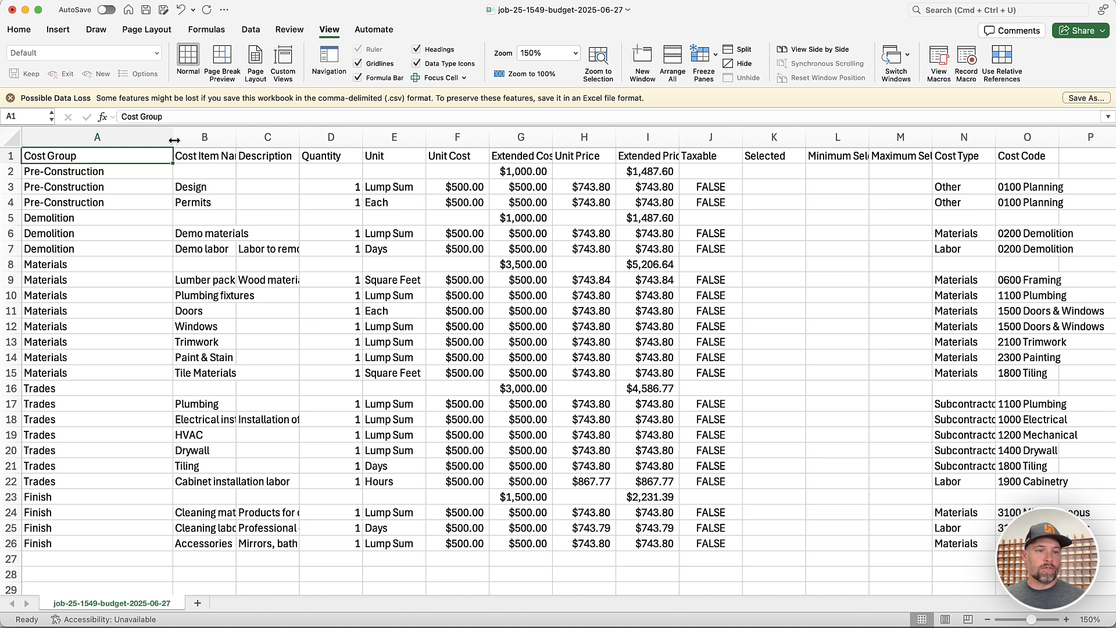
# Examine how the Pre-Construction group row and its cost items fill the Cost Group, Cost Item Name and neighbouring columns.
pyautogui.press('Down')
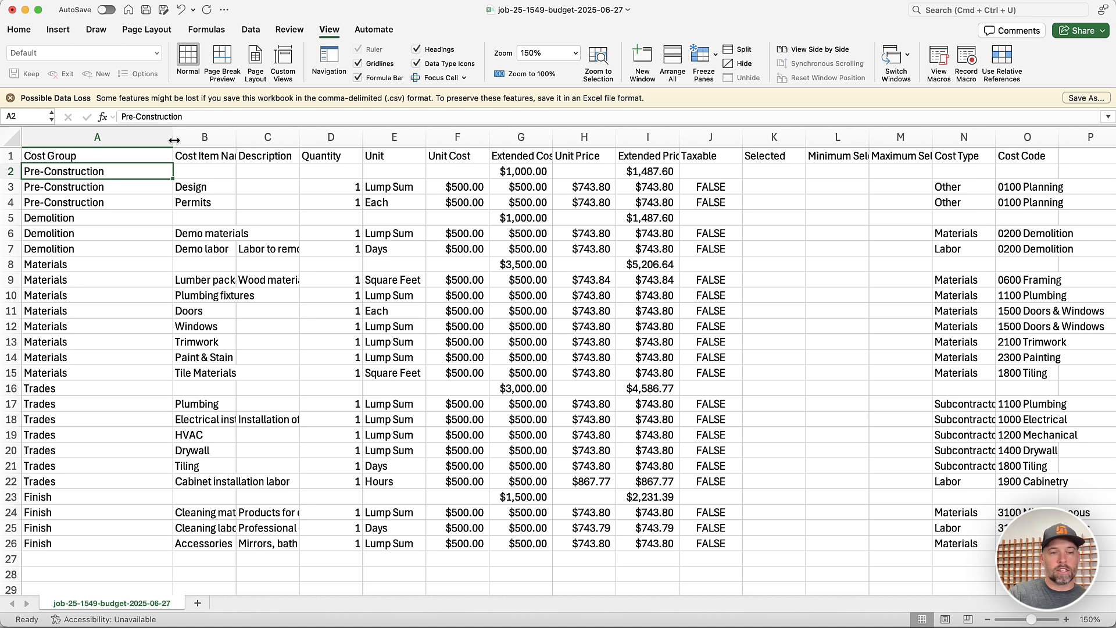
pyautogui.press('Down')
pyautogui.press('Right')
pyautogui.press('Down')
pyautogui.press('Up')
pyautogui.press('Up')
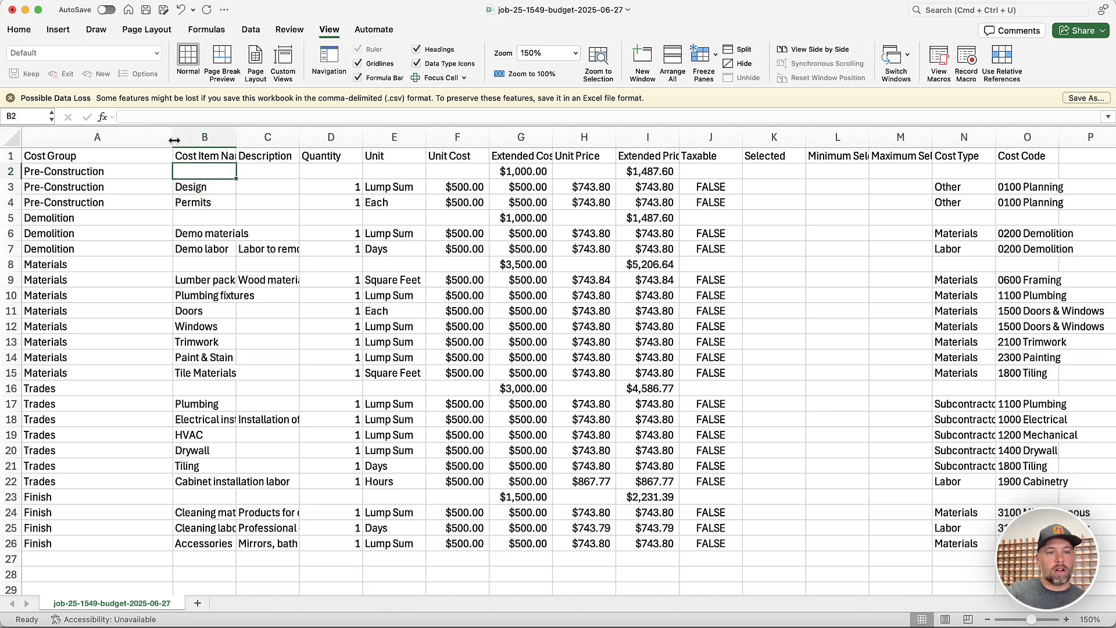
pyautogui.press('Left')
pyautogui.press('Right')
pyautogui.press('Right')
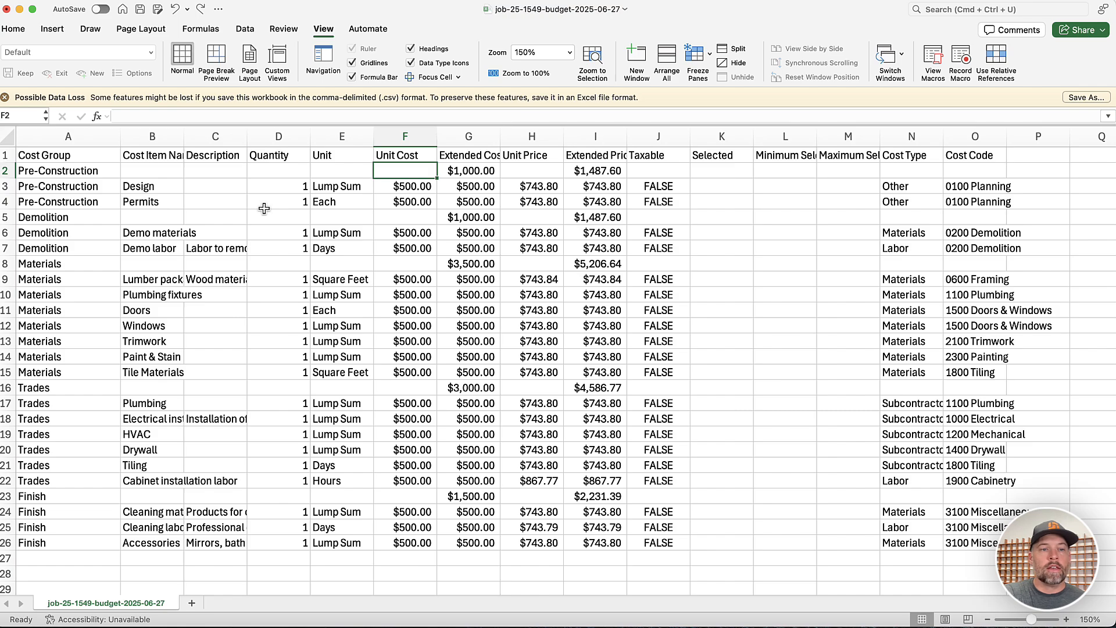
# Change the Design item's cost group in A3 to Pre-Construction;Design.
pyautogui.click(106, 186)
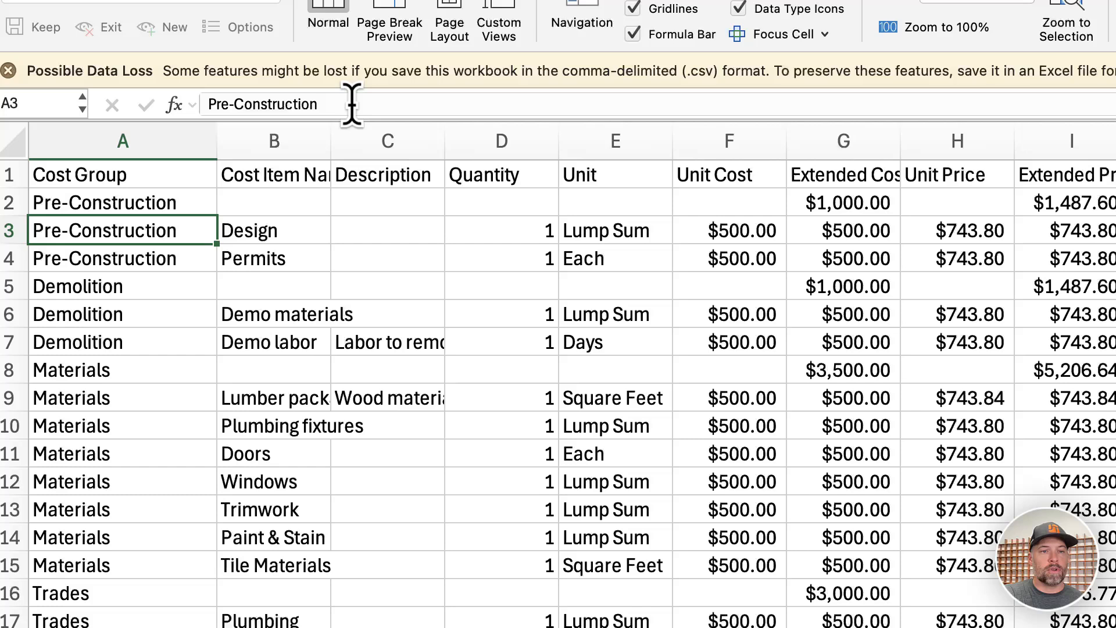
pyautogui.click(196, 115)
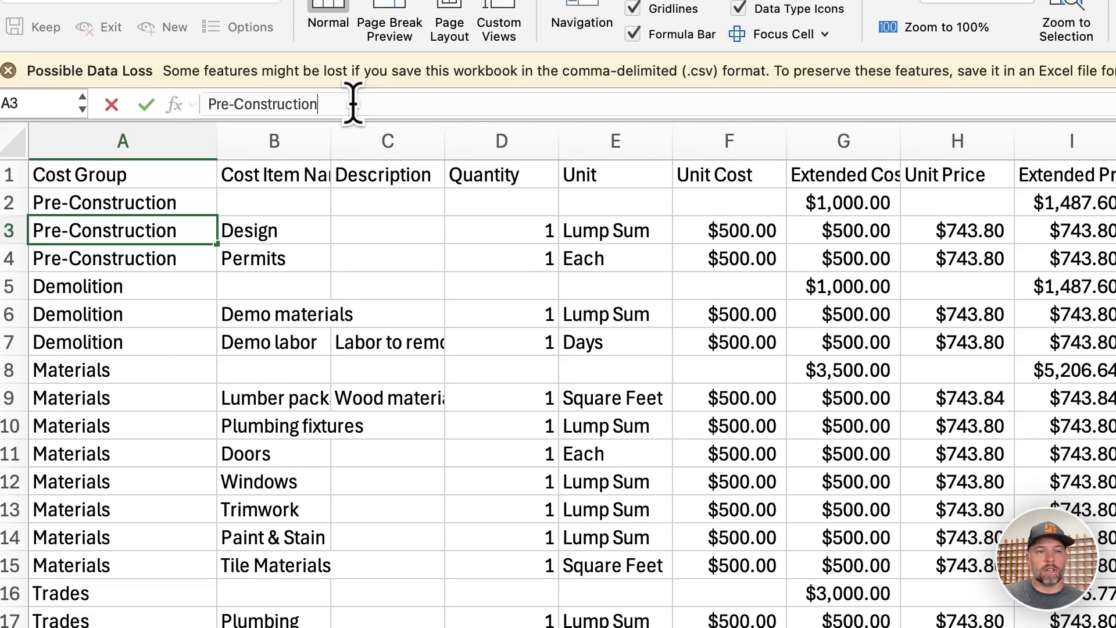
pyautogui.write(';')
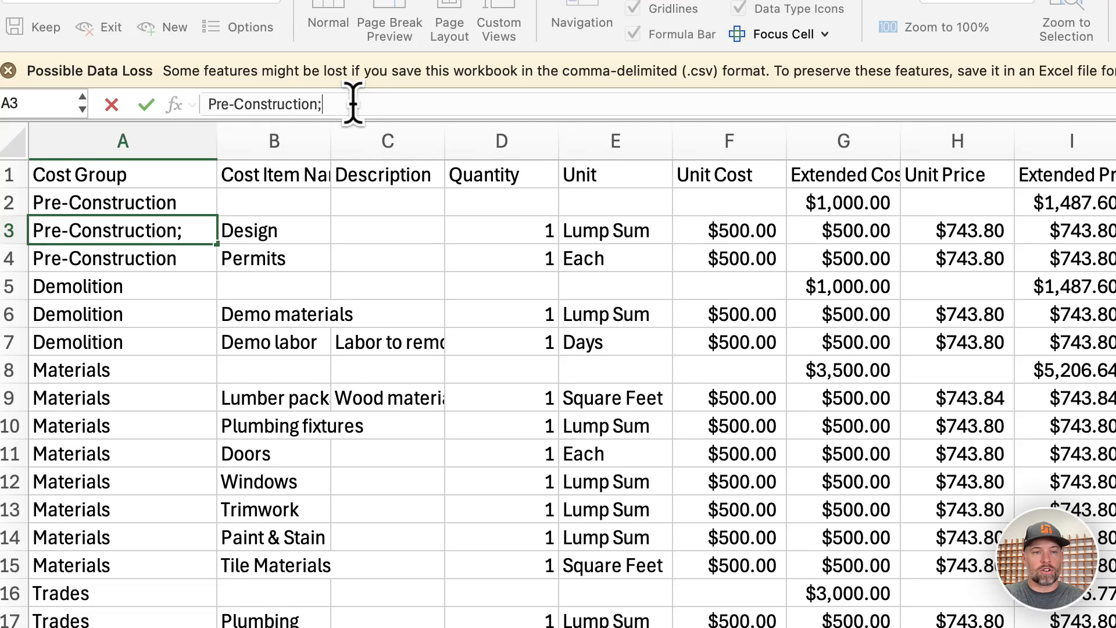
pyautogui.write('Design')
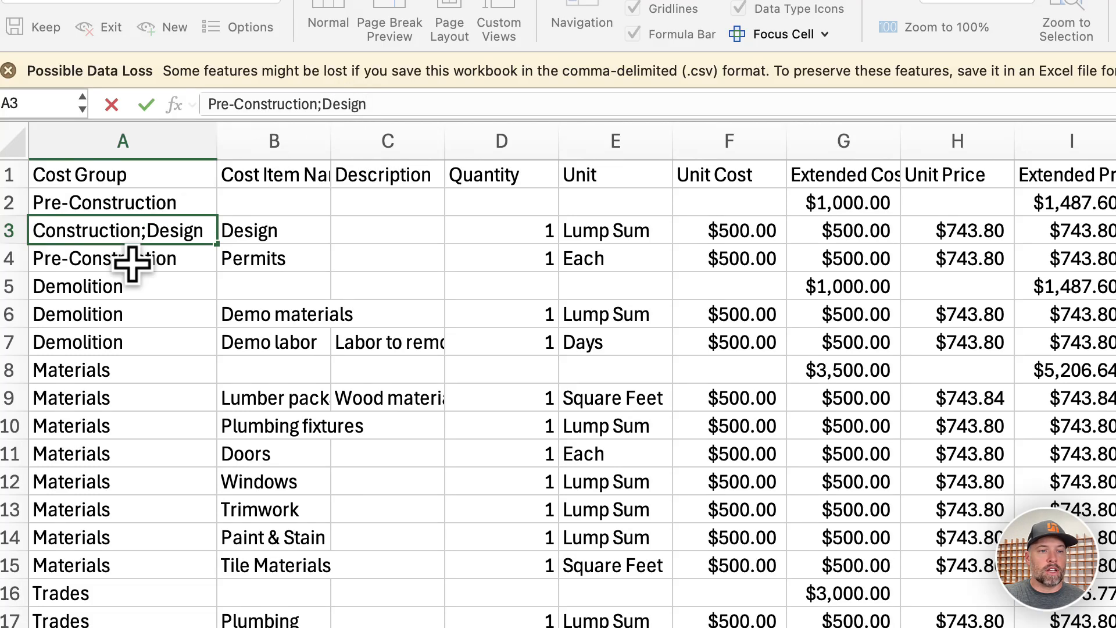
# Set the Permits item's cost group in A4 to Pre-Construction;Design;Permits and widen the Cost Group column to fit.
pyautogui.click(133, 264)
pyautogui.click(362, 107)
pyautogui.write(';')
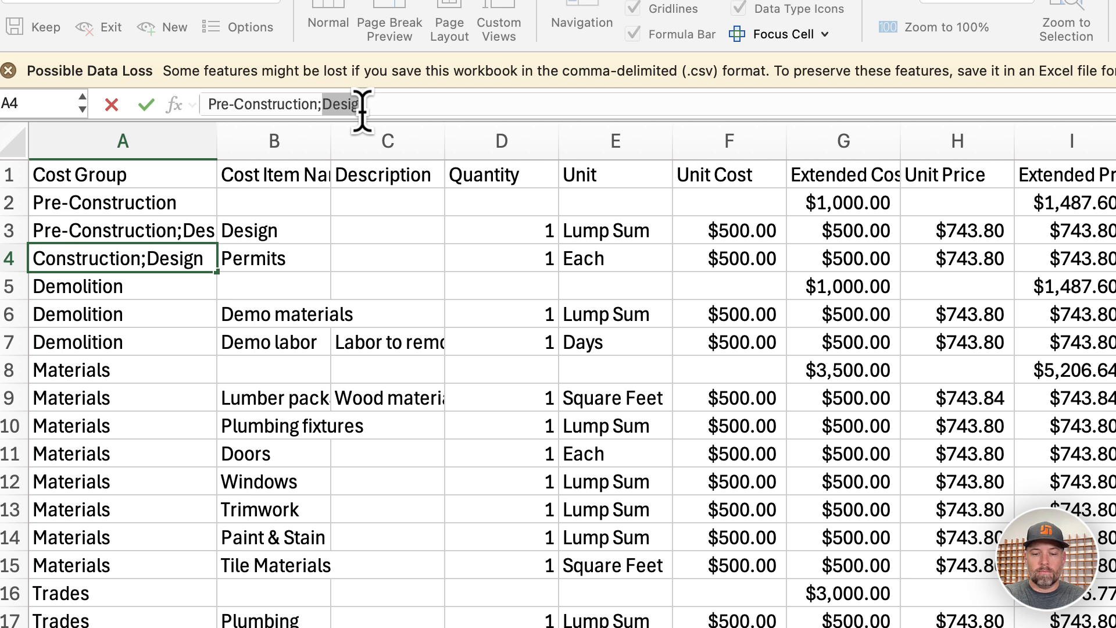
pyautogui.write('Desig')
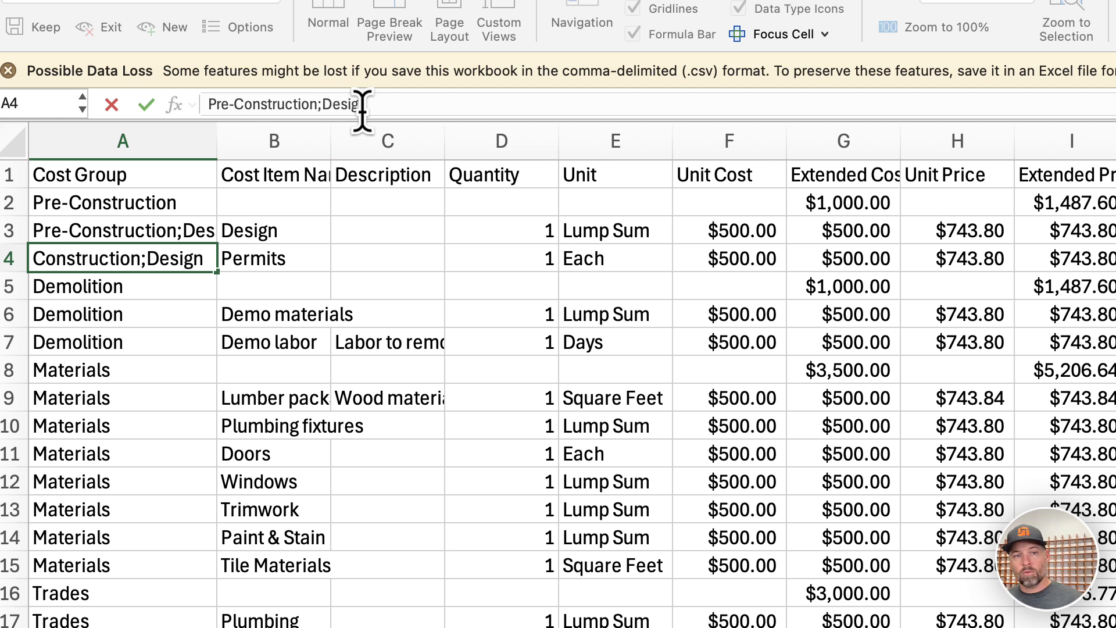
pyautogui.write('n')
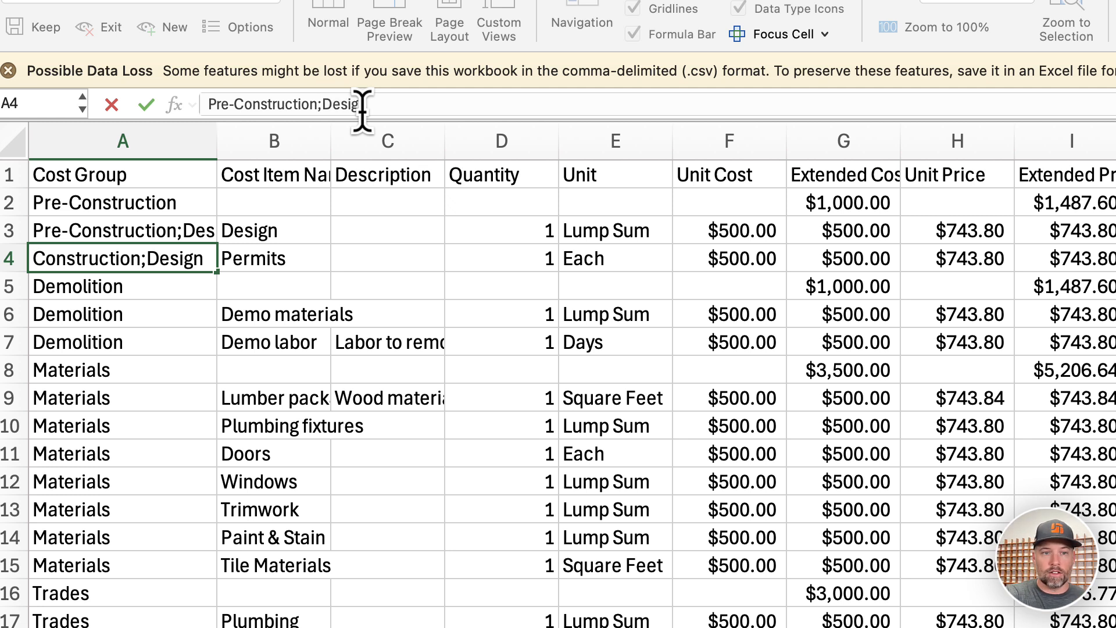
pyautogui.write(';')
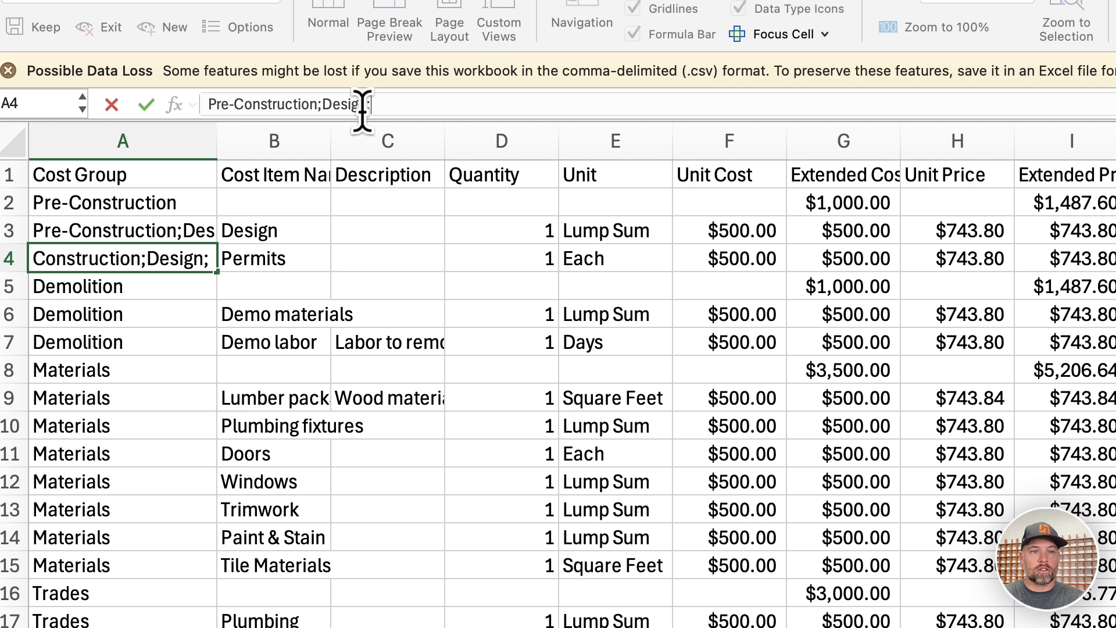
pyautogui.write('Permits')
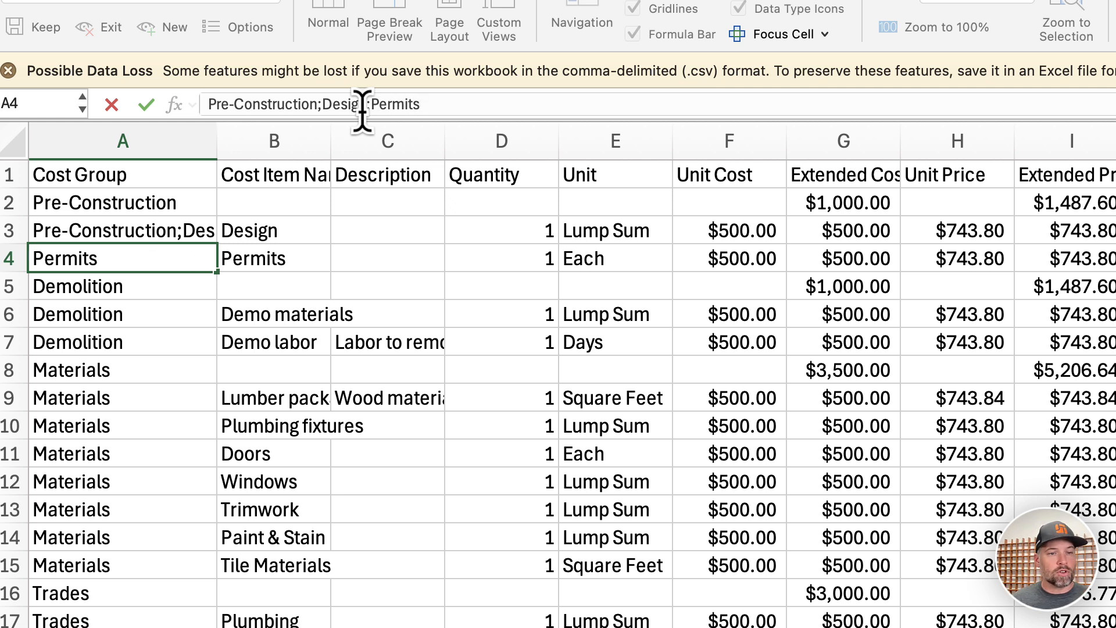
pyautogui.click(246, 284)
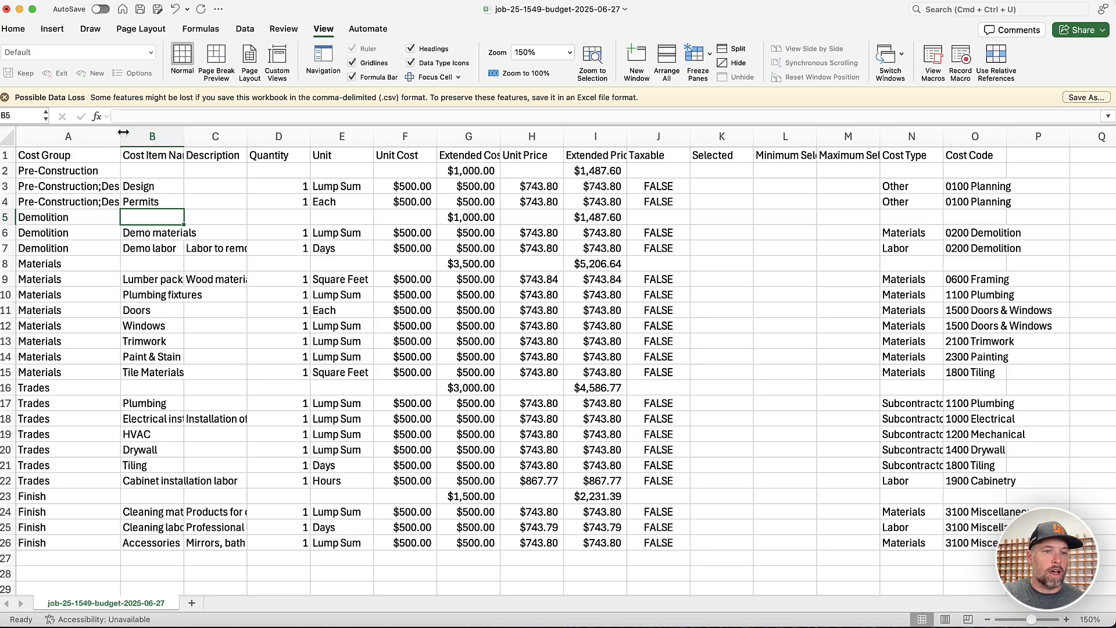
pyautogui.moveTo(217, 140)
pyautogui.mouseDown()
pyautogui.moveTo(369, 140)
pyautogui.moveTo(204, 136)
pyautogui.mouseUp()
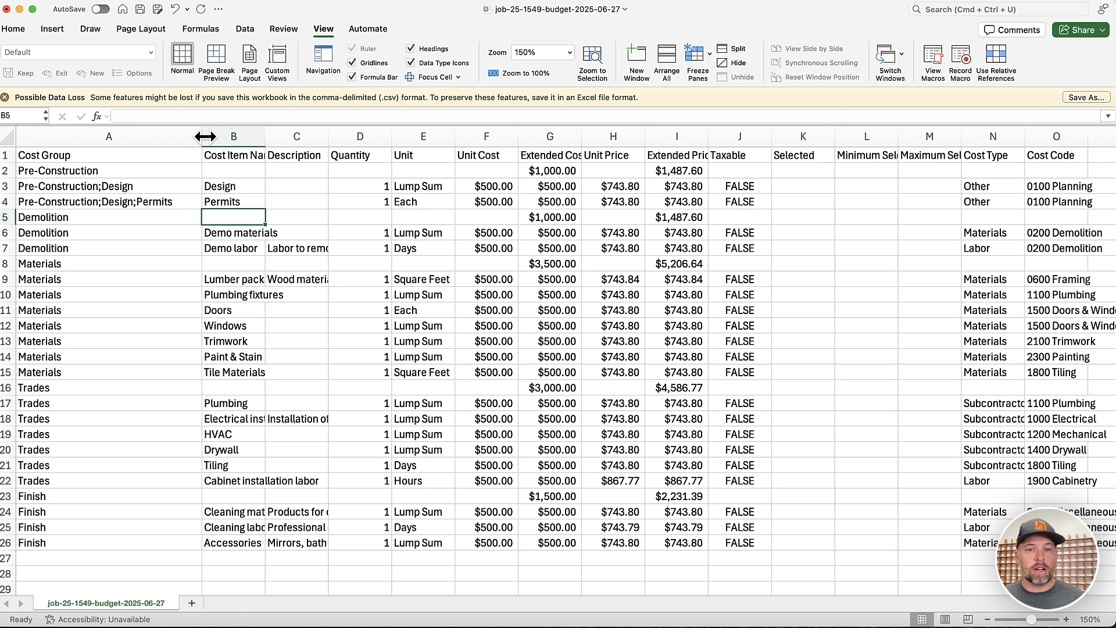
# Clear all data below the headers from Description to Cost Code, cells C2 through O26.
pyautogui.click(299, 171)
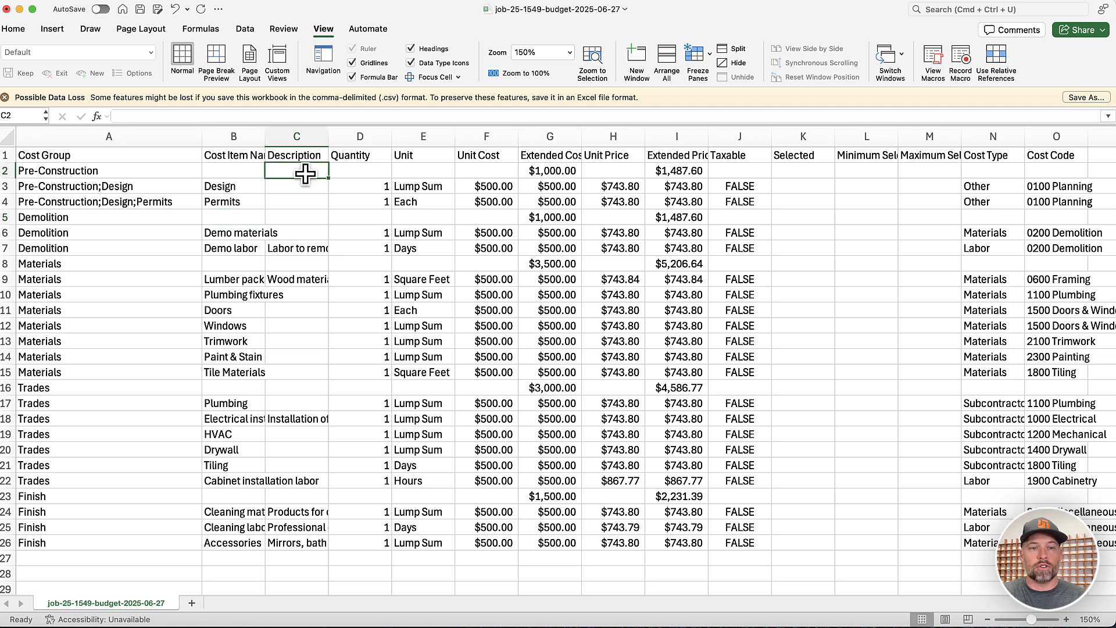
pyautogui.hscroll(3, 497, 343)
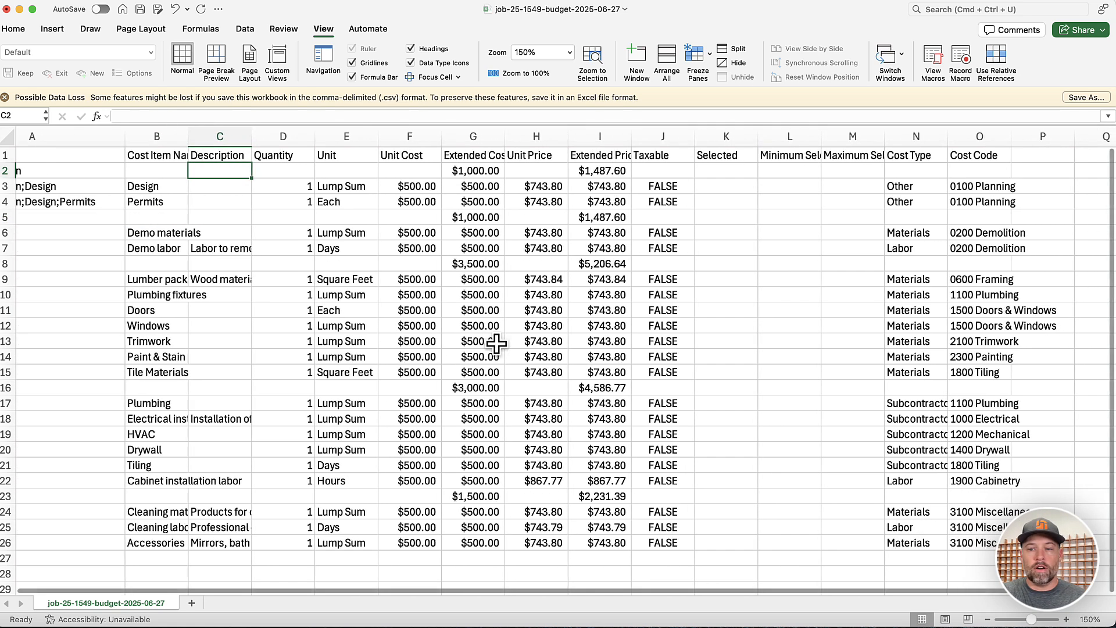
pyautogui.keyDown('shift'); pyautogui.click(982, 543); pyautogui.keyUp('shift')
pyautogui.press('Delete')
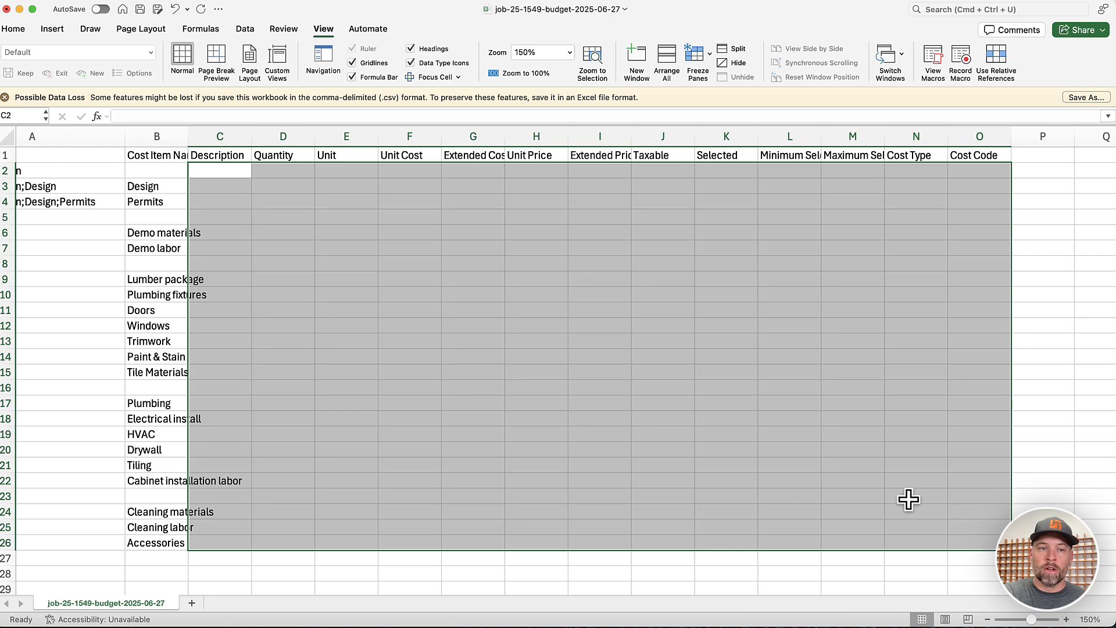
pyautogui.hscroll(-3, 645, 350)
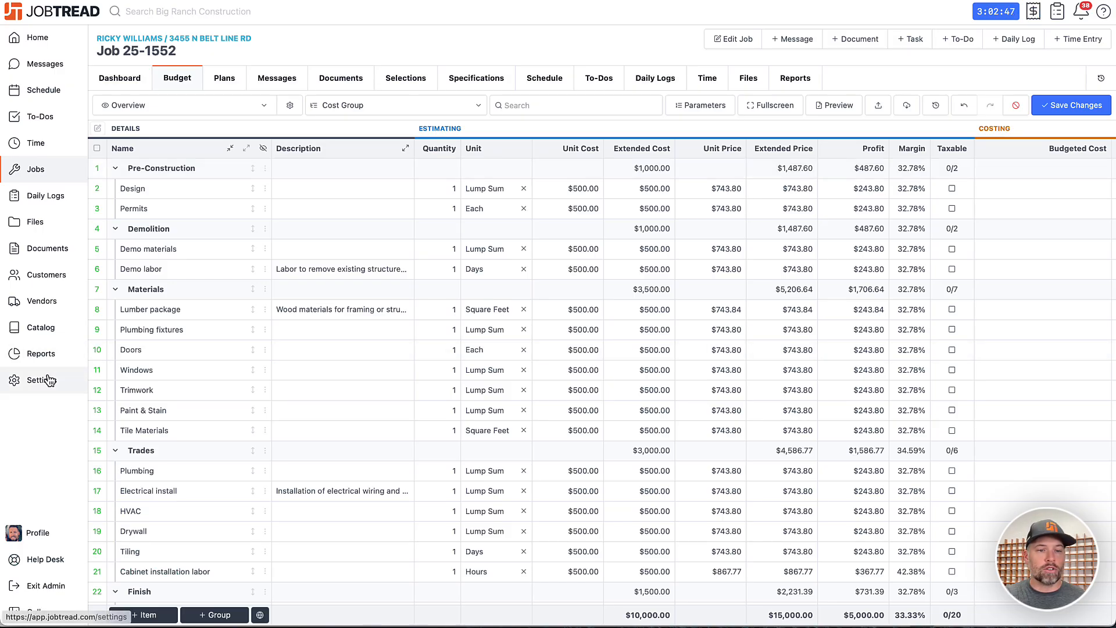
# In JobTread, open the organization's job costing settings and examine the units, cost types and cost codes.
pyautogui.click(49, 380)
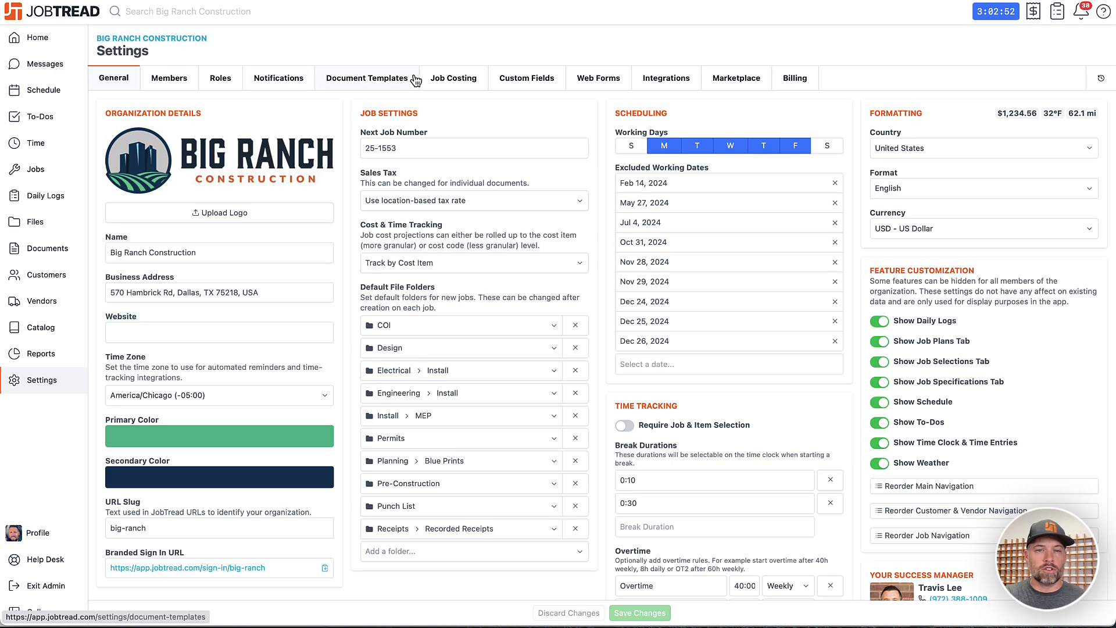
pyautogui.click(437, 79)
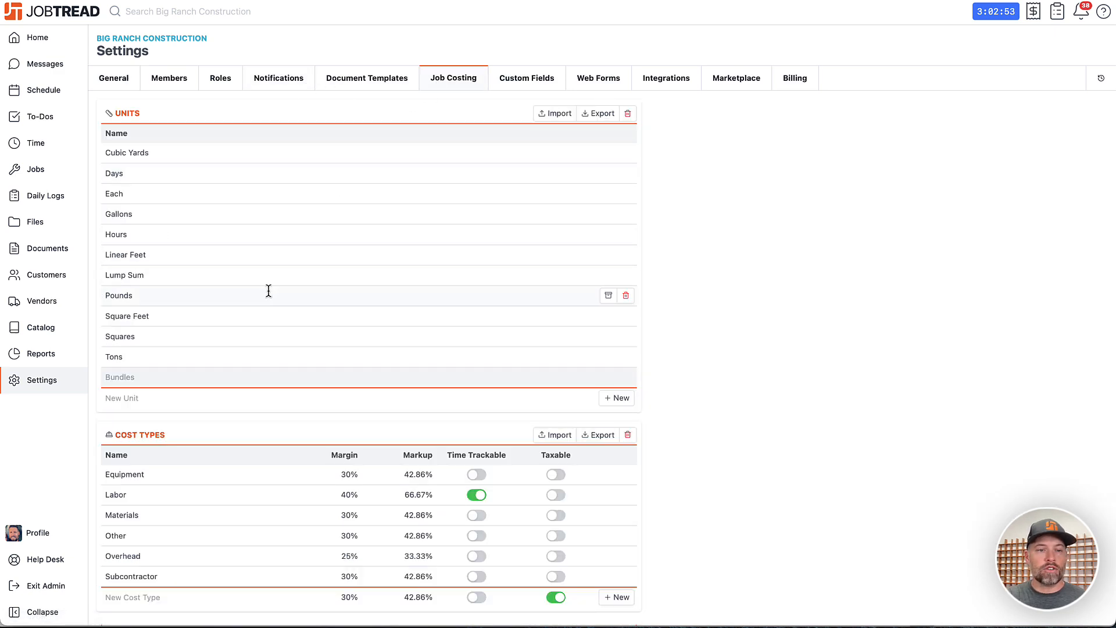
pyautogui.scroll(-5, 267, 289)
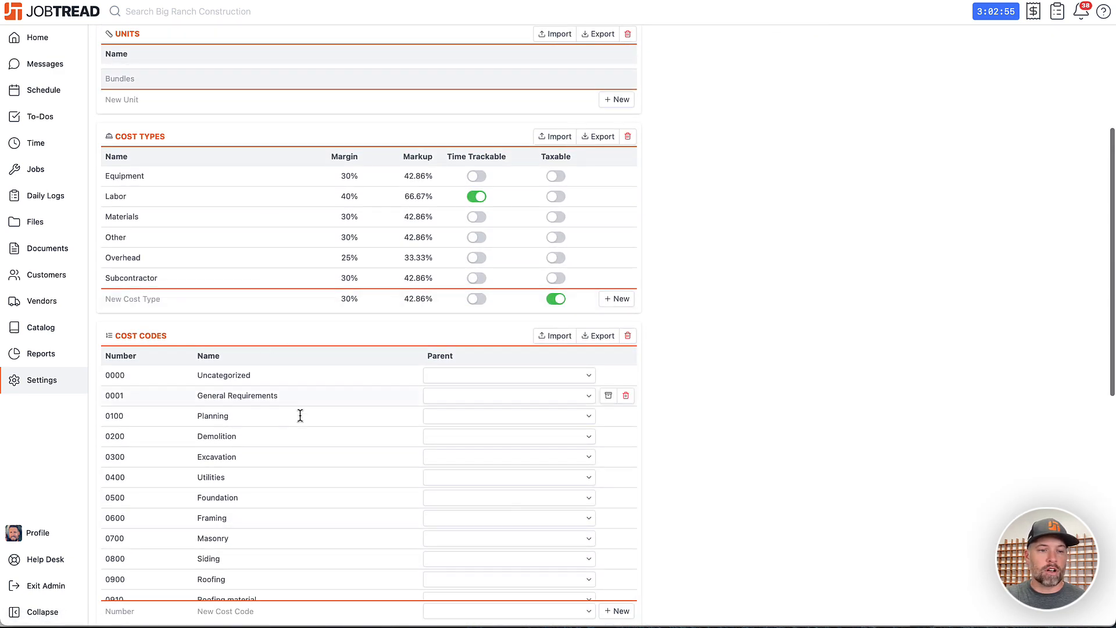
pyautogui.scroll(-1, 296, 407)
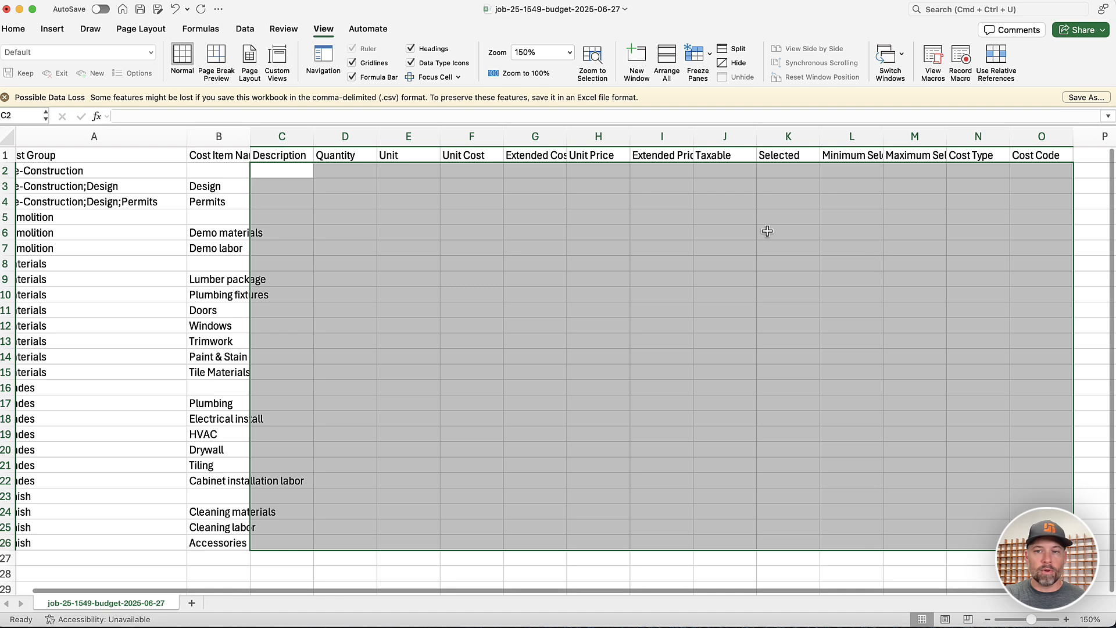
# Back in the Excel sheet, fill the Design row with quantity 5, unit Hours and unit cost 100.
pyautogui.click(656, 194)
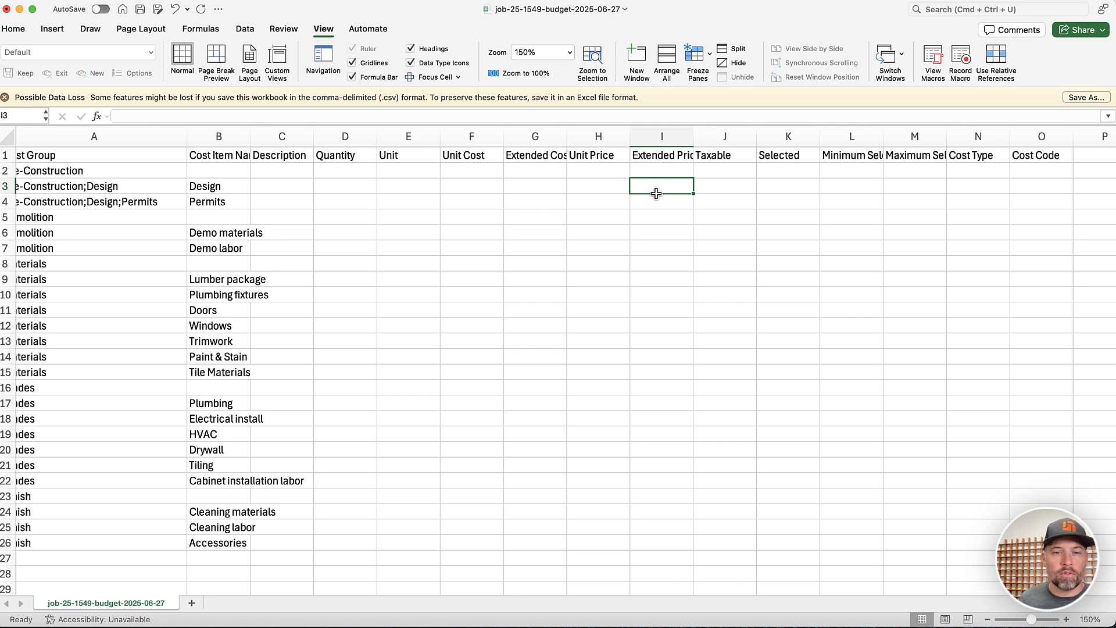
pyautogui.click(350, 190)
pyautogui.write('5')
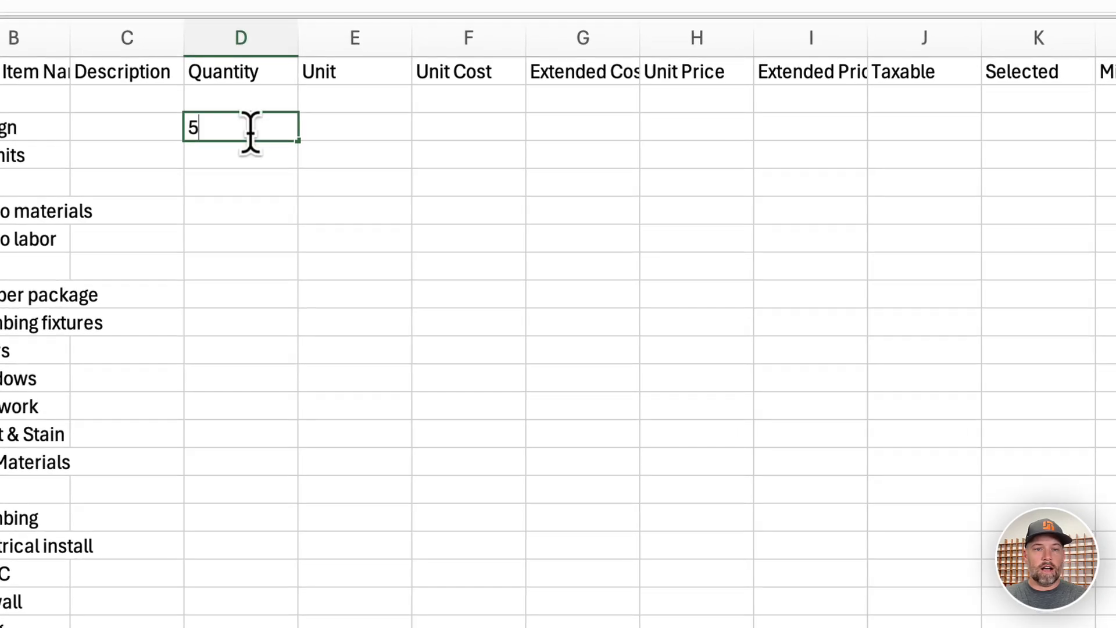
pyautogui.click(398, 138)
pyautogui.write('Hours')
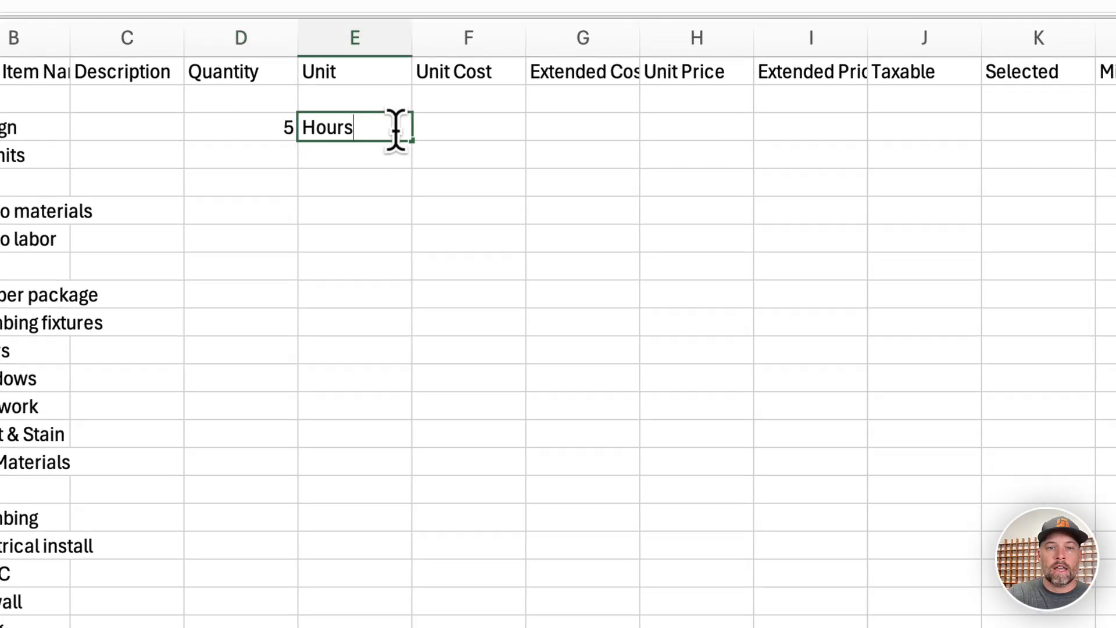
pyautogui.click(461, 135)
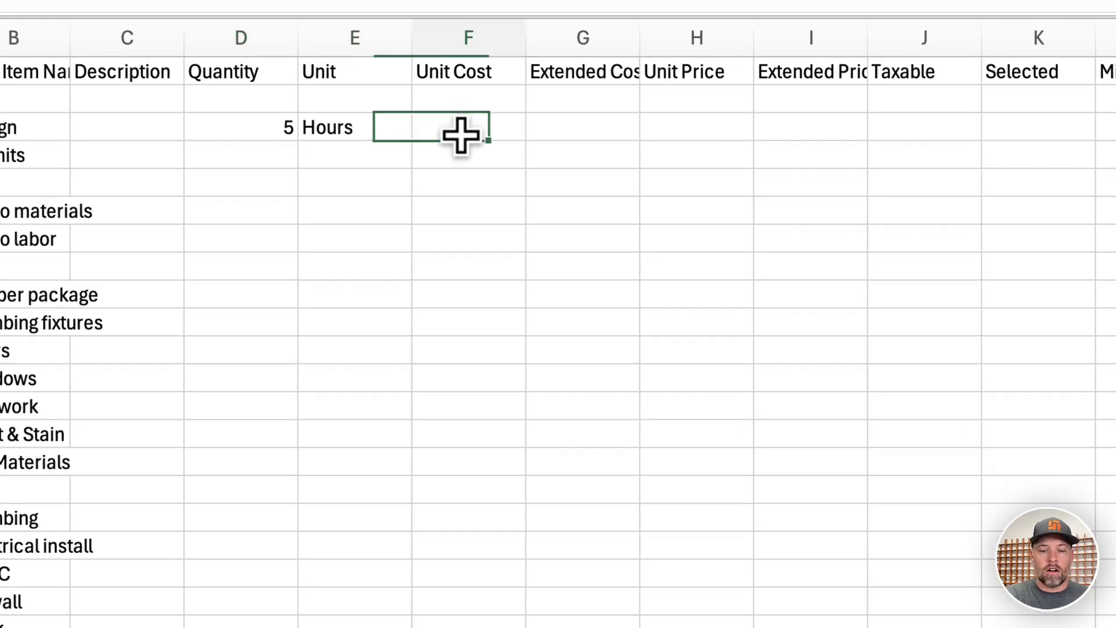
pyautogui.write('100')
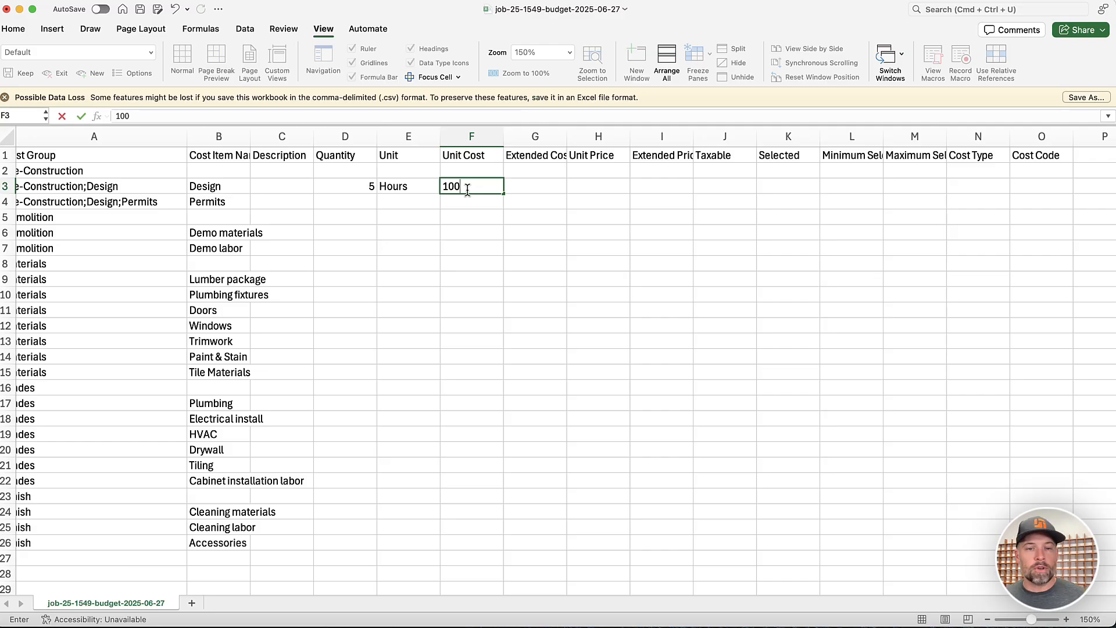
pyautogui.click(524, 191)
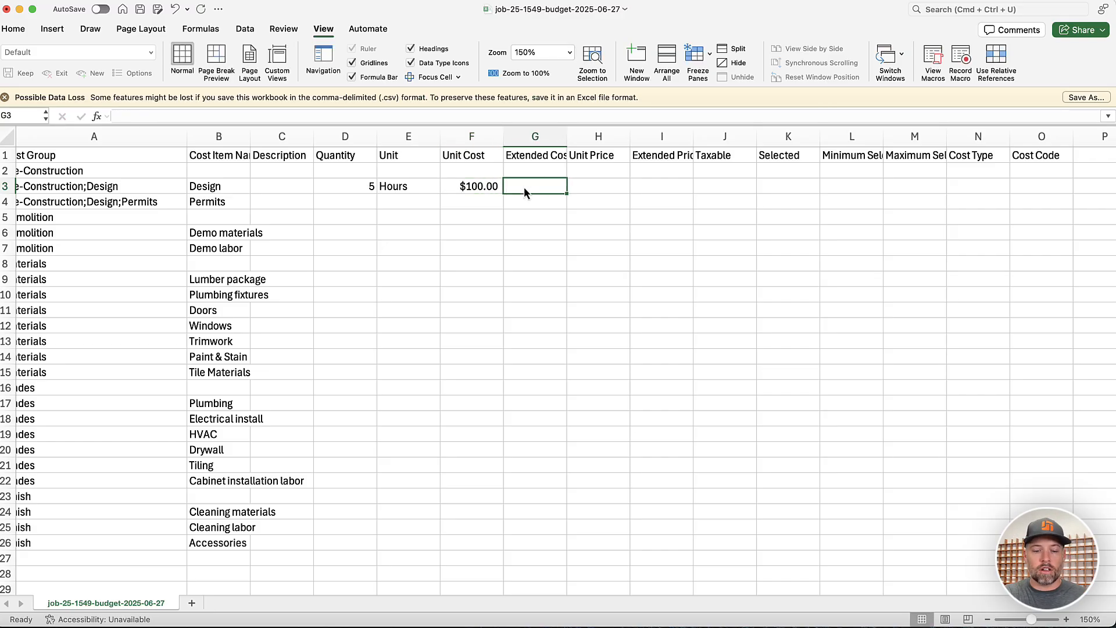
# Enter 600 as the Design row's extended cost in G3, and delete the whole Unit Cost column.
pyautogui.write('600')
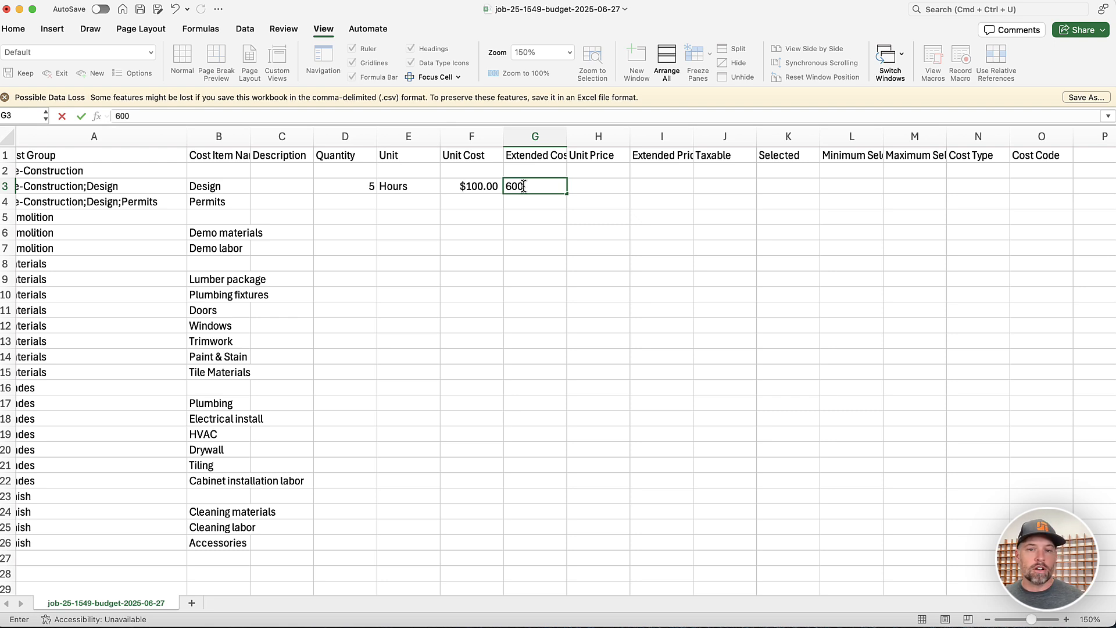
pyautogui.rightClick(480, 138)
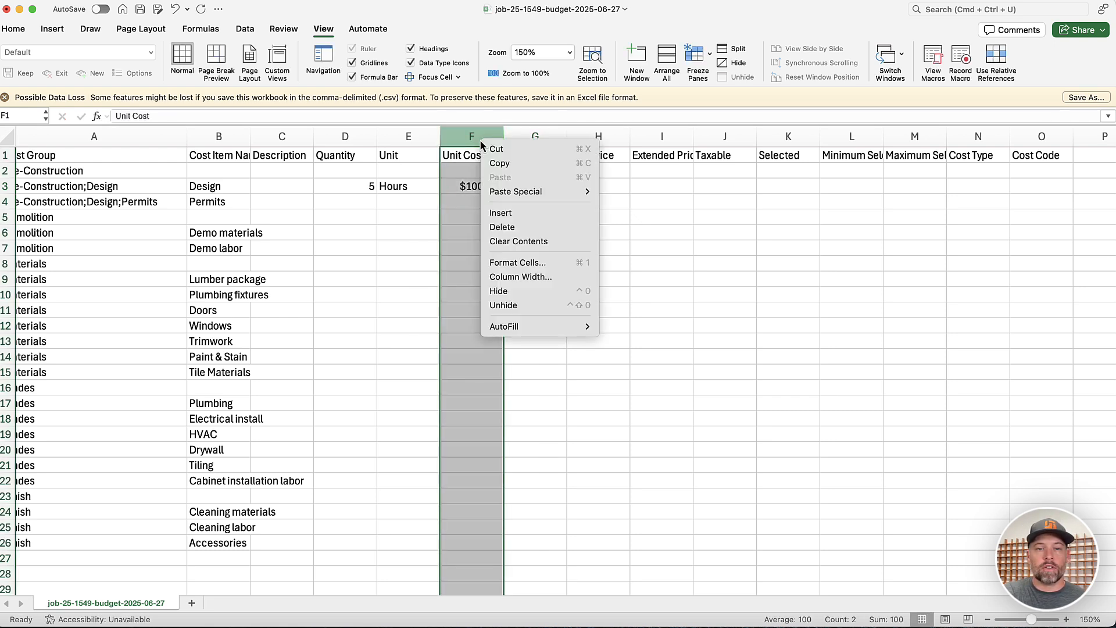
pyautogui.click(501, 228)
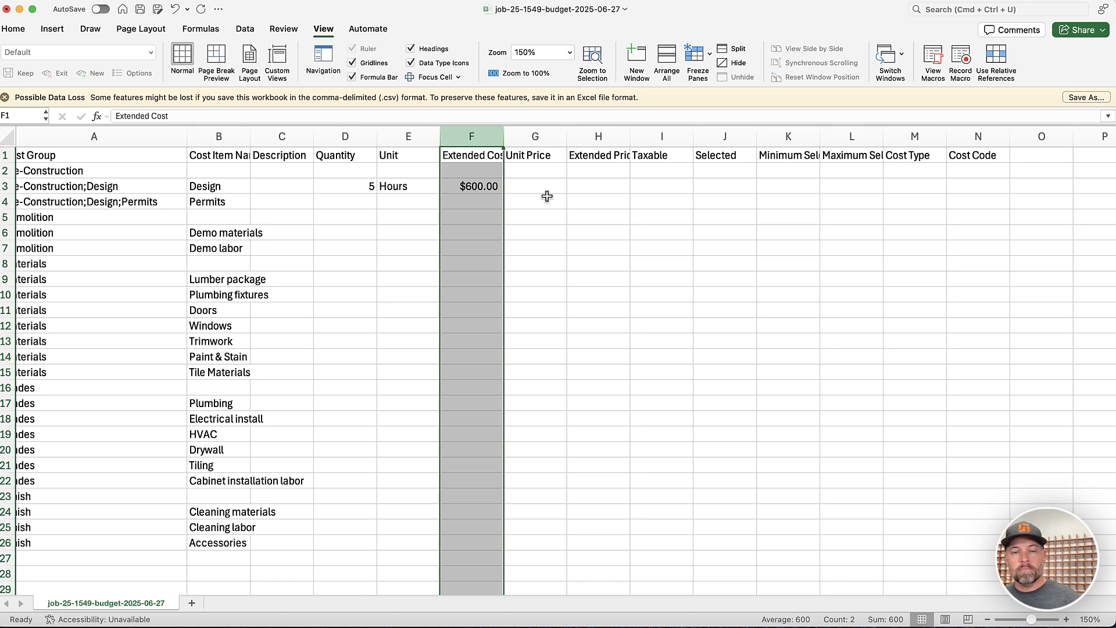
# Delete the Unit Price column and widen the Extended Cost and Extended Price columns so their headers fit.
pyautogui.click(605, 183)
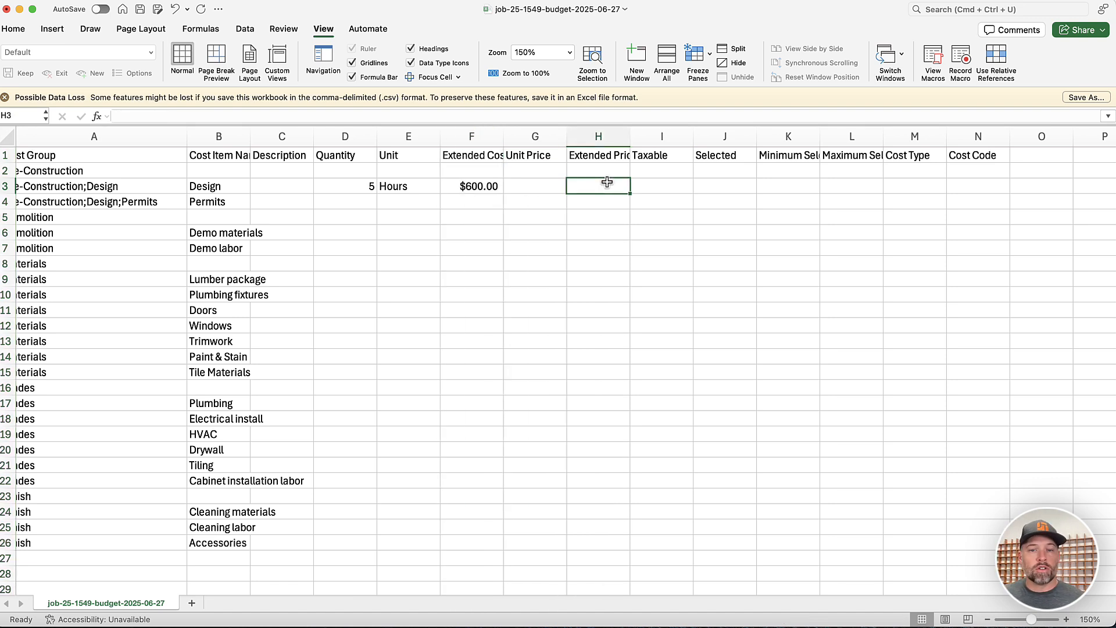
pyautogui.click(535, 137)
pyautogui.rightClick(539, 137)
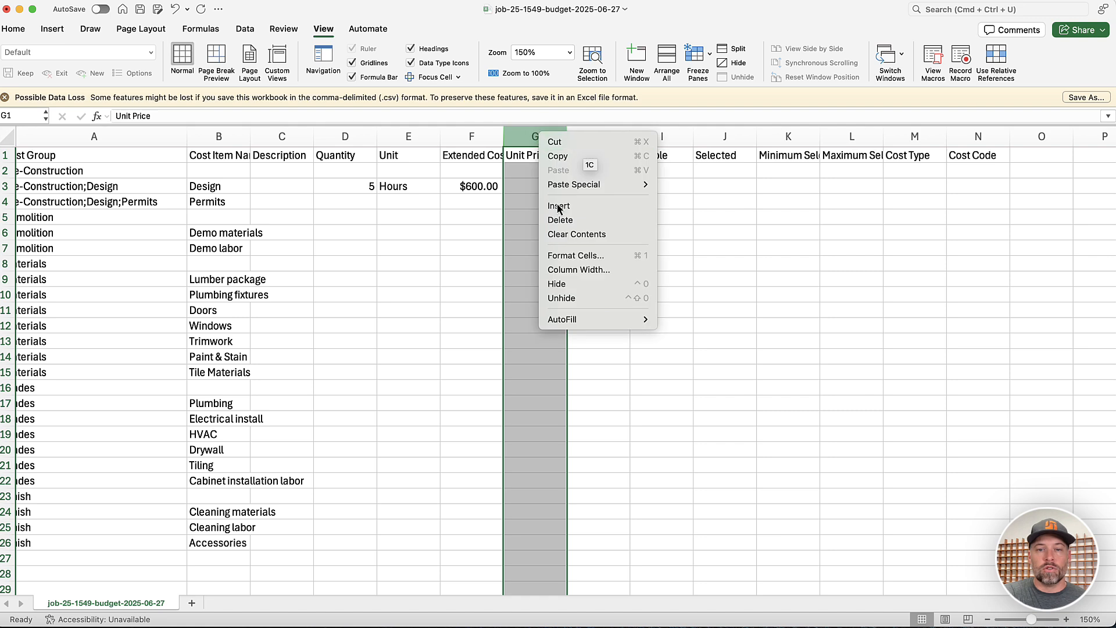
pyautogui.click(563, 220)
pyautogui.moveTo(504, 133); pyautogui.dragTo(657, 133)
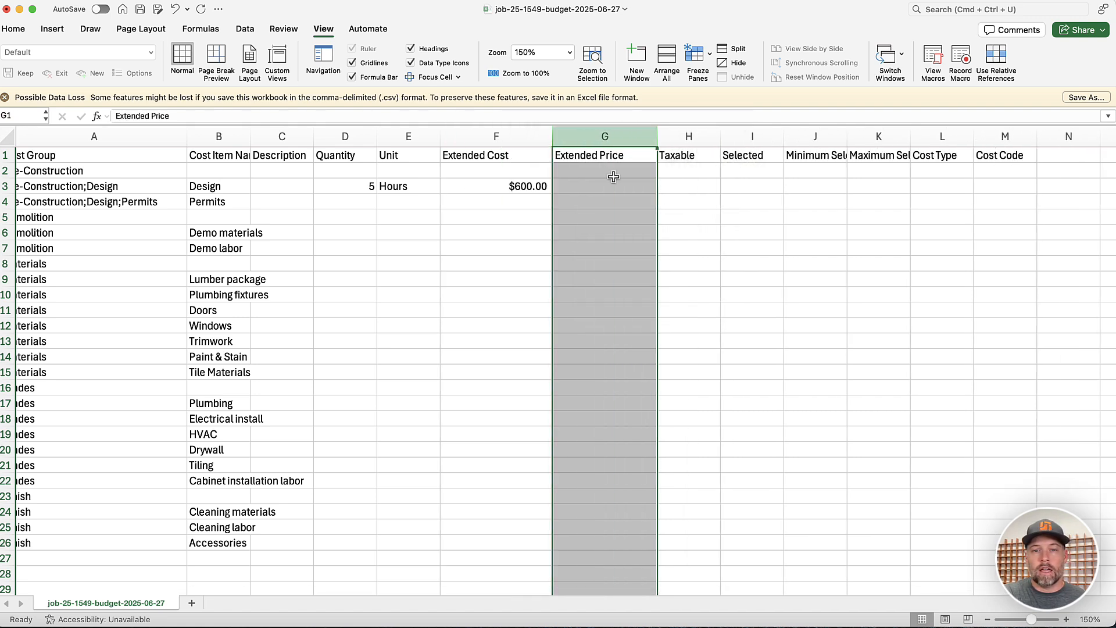
# Enter 700 as the Design row's extended price in G3.
pyautogui.click(611, 185)
pyautogui.write('700')
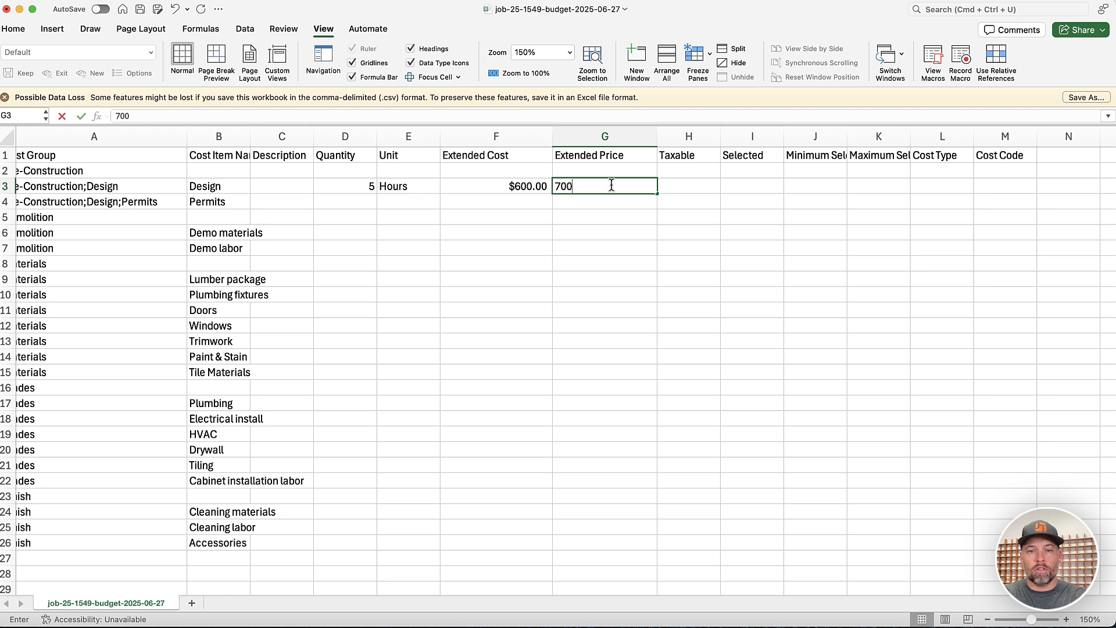
pyautogui.click(616, 203)
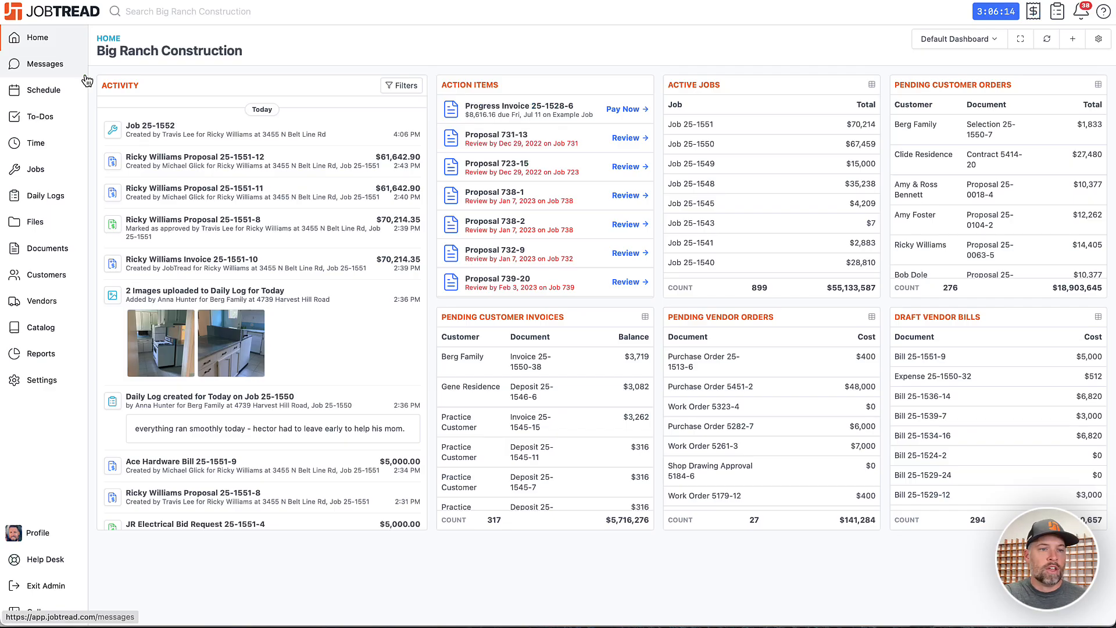
# In JobTread, open the budget of Job 25-1552.
pyautogui.click(77, 174)
pyautogui.click(215, 128)
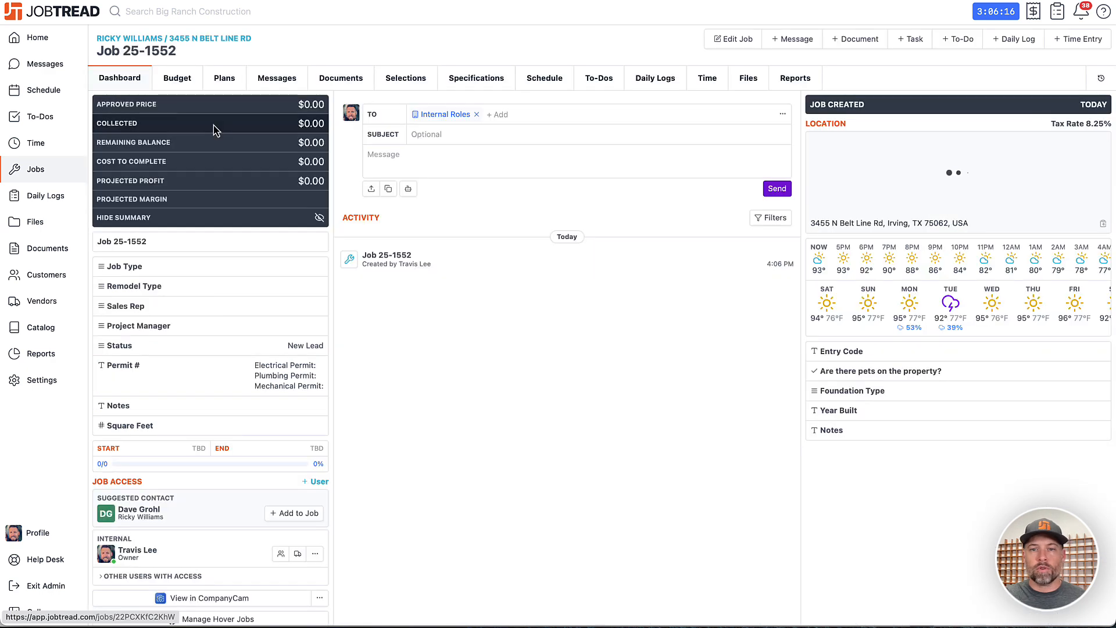
pyautogui.click(173, 80)
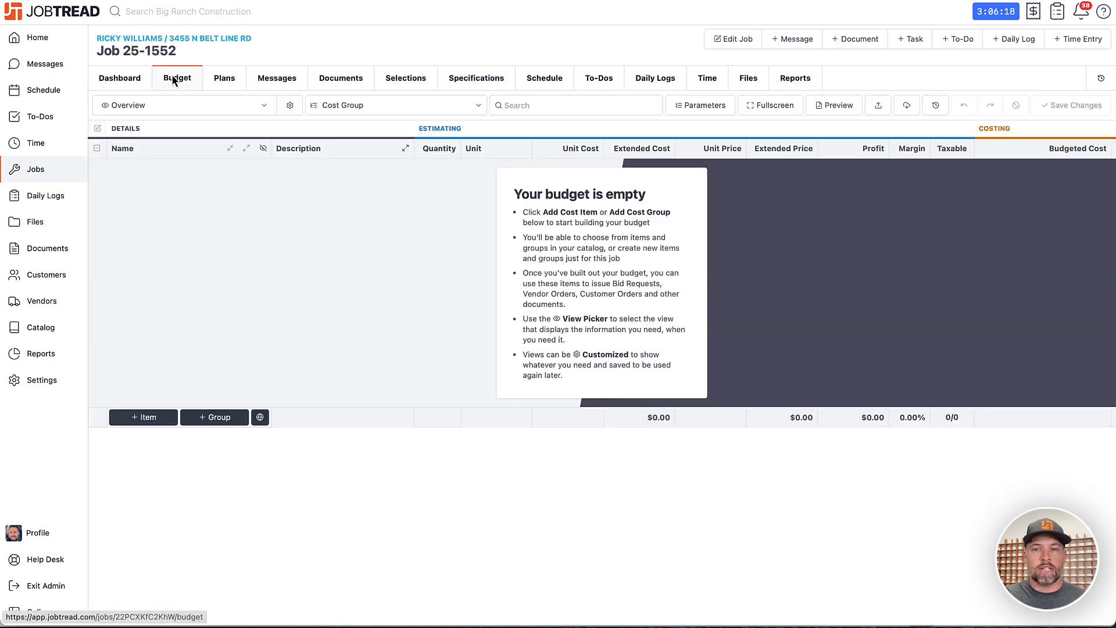
# Import job-25-1549-budget-2025-06-27.csv into the job's budget with the matched columns, and expand all cost groups.
pyautogui.click(881, 111)
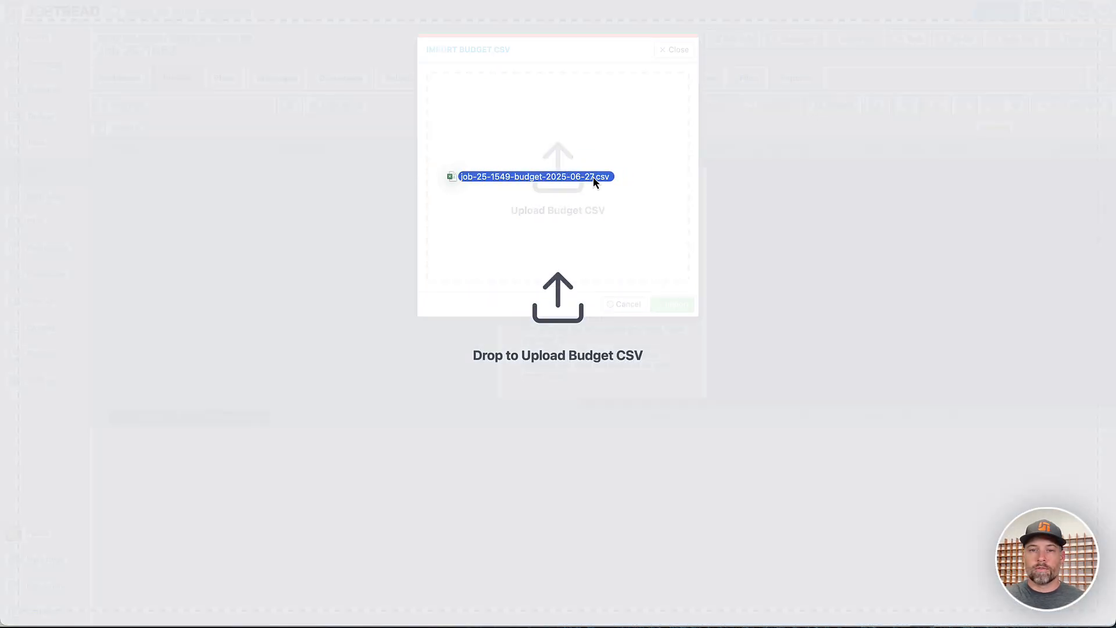
pyautogui.moveTo(593, 176); pyautogui.dragTo(594, 176)
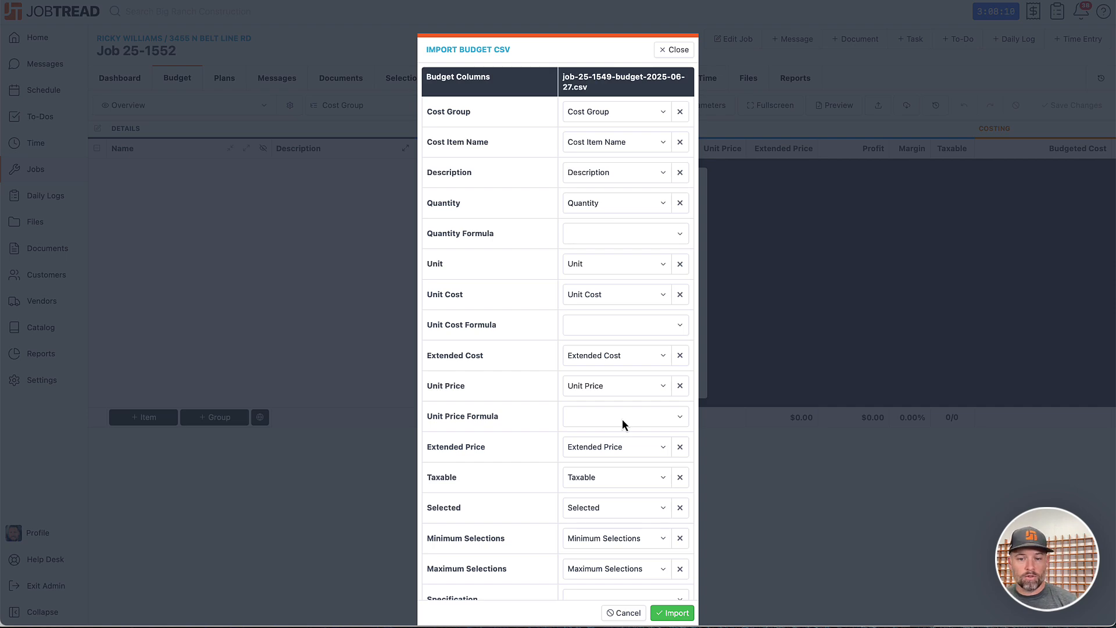
pyautogui.click(682, 614)
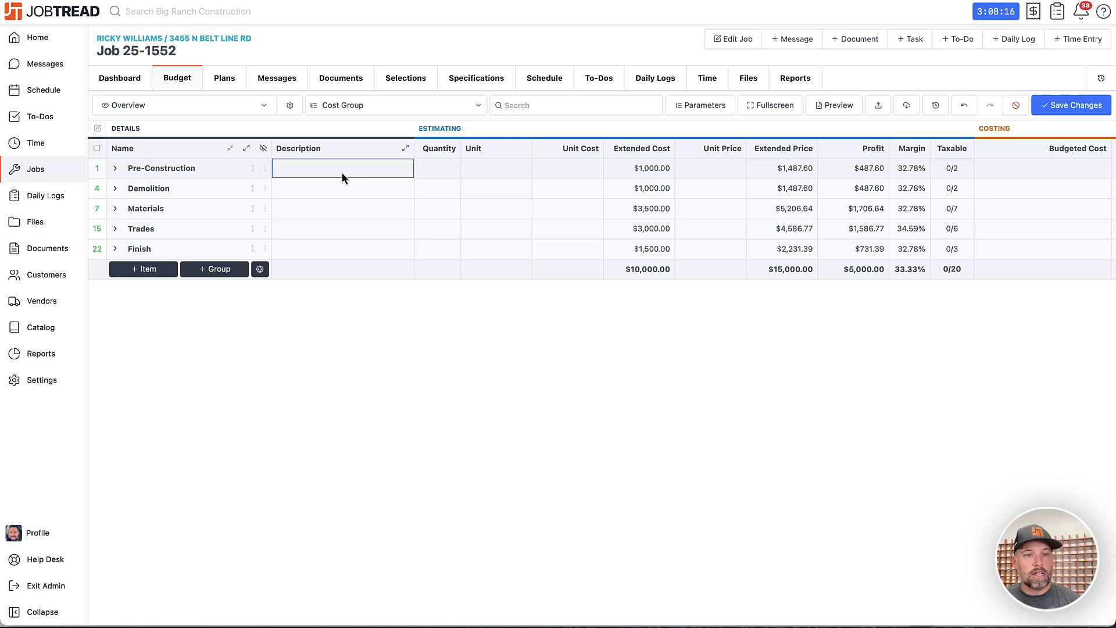
pyautogui.click(245, 150)
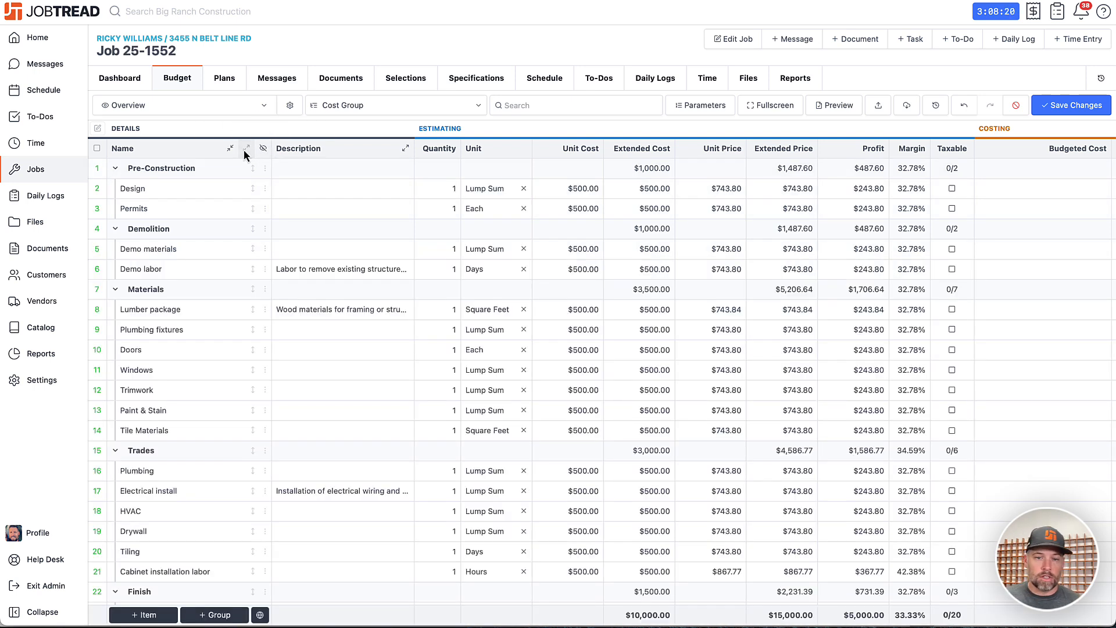